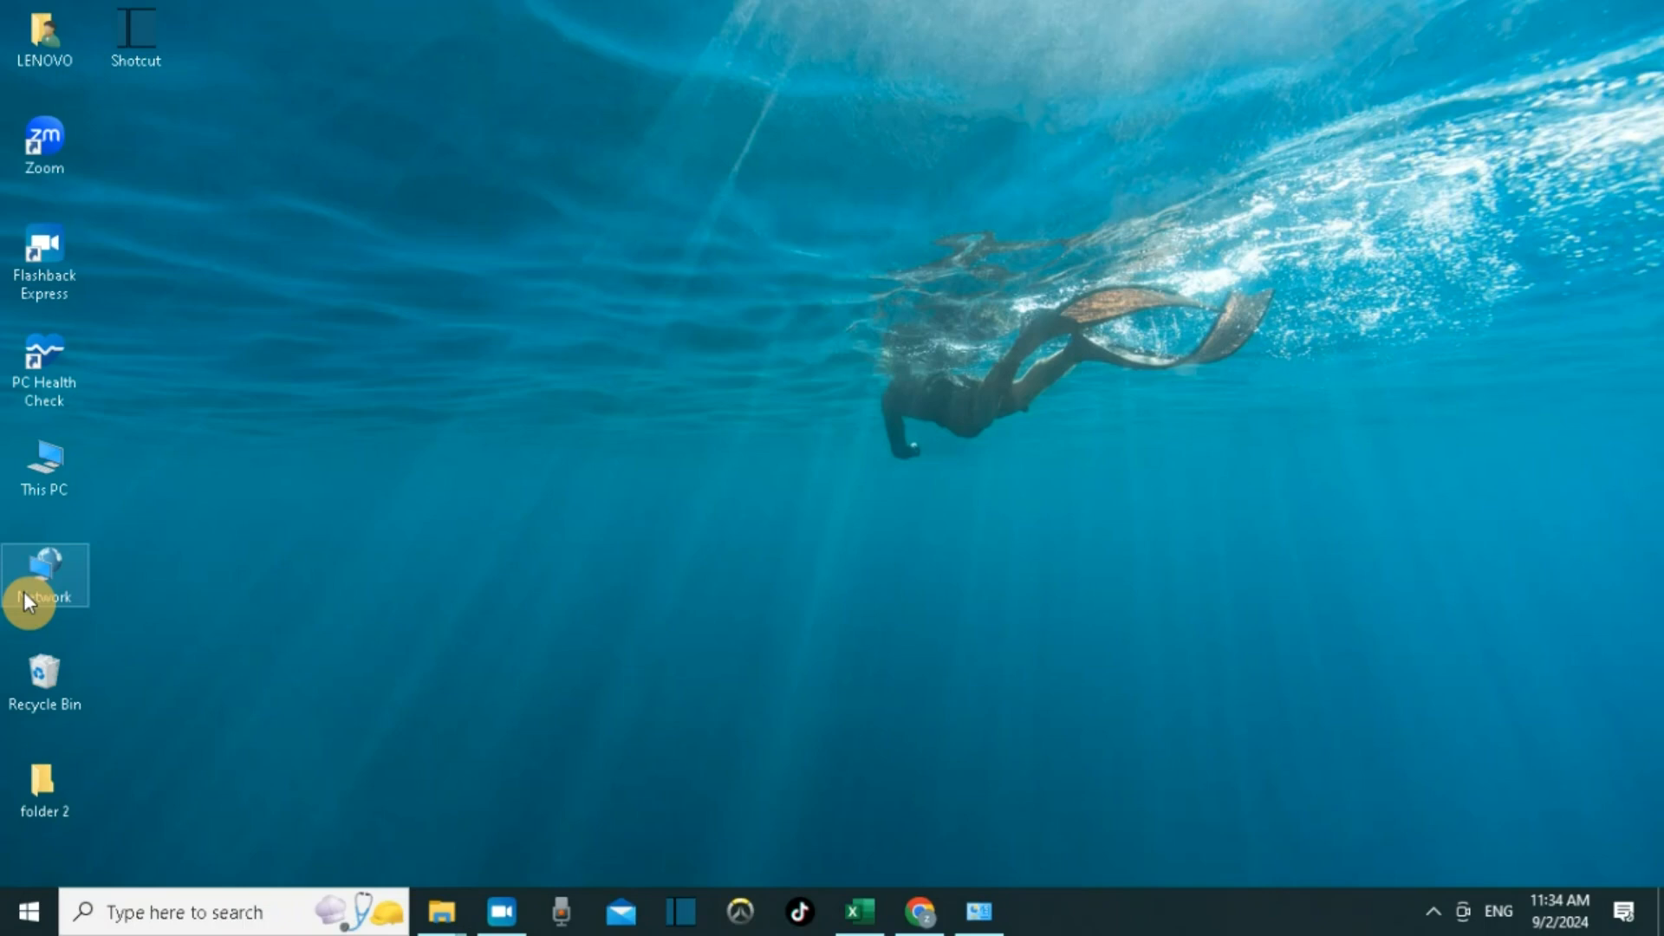
Search for disk management and open the Create and format hard disk partitions tool.
left_click(202, 918)
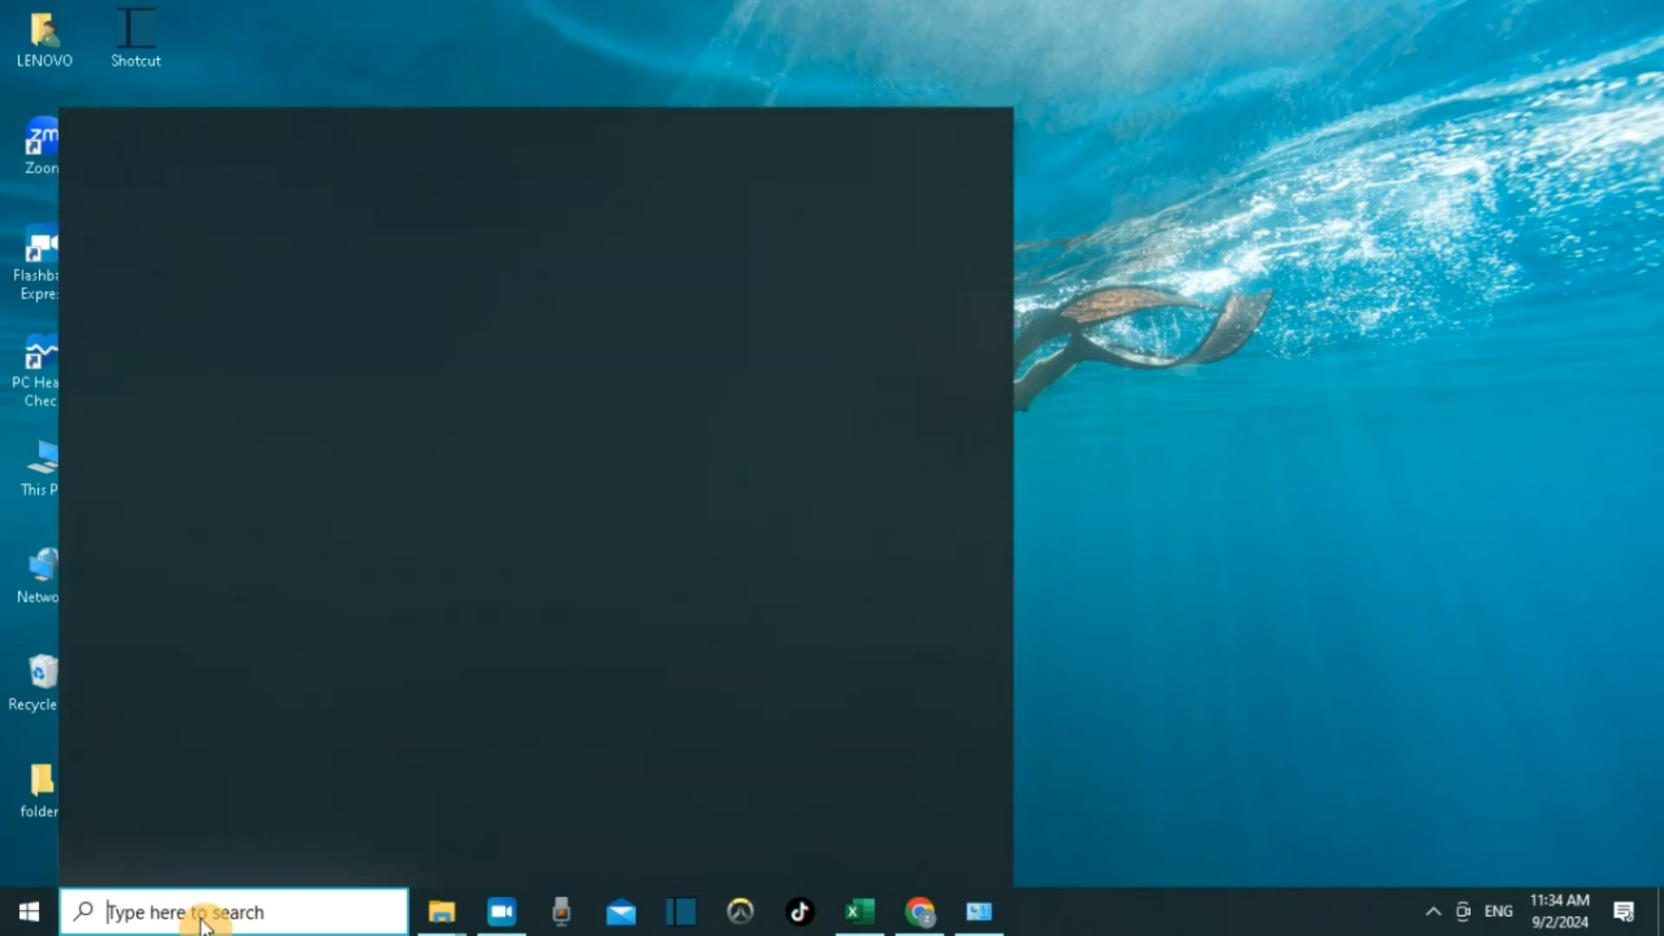
type("disk mana")
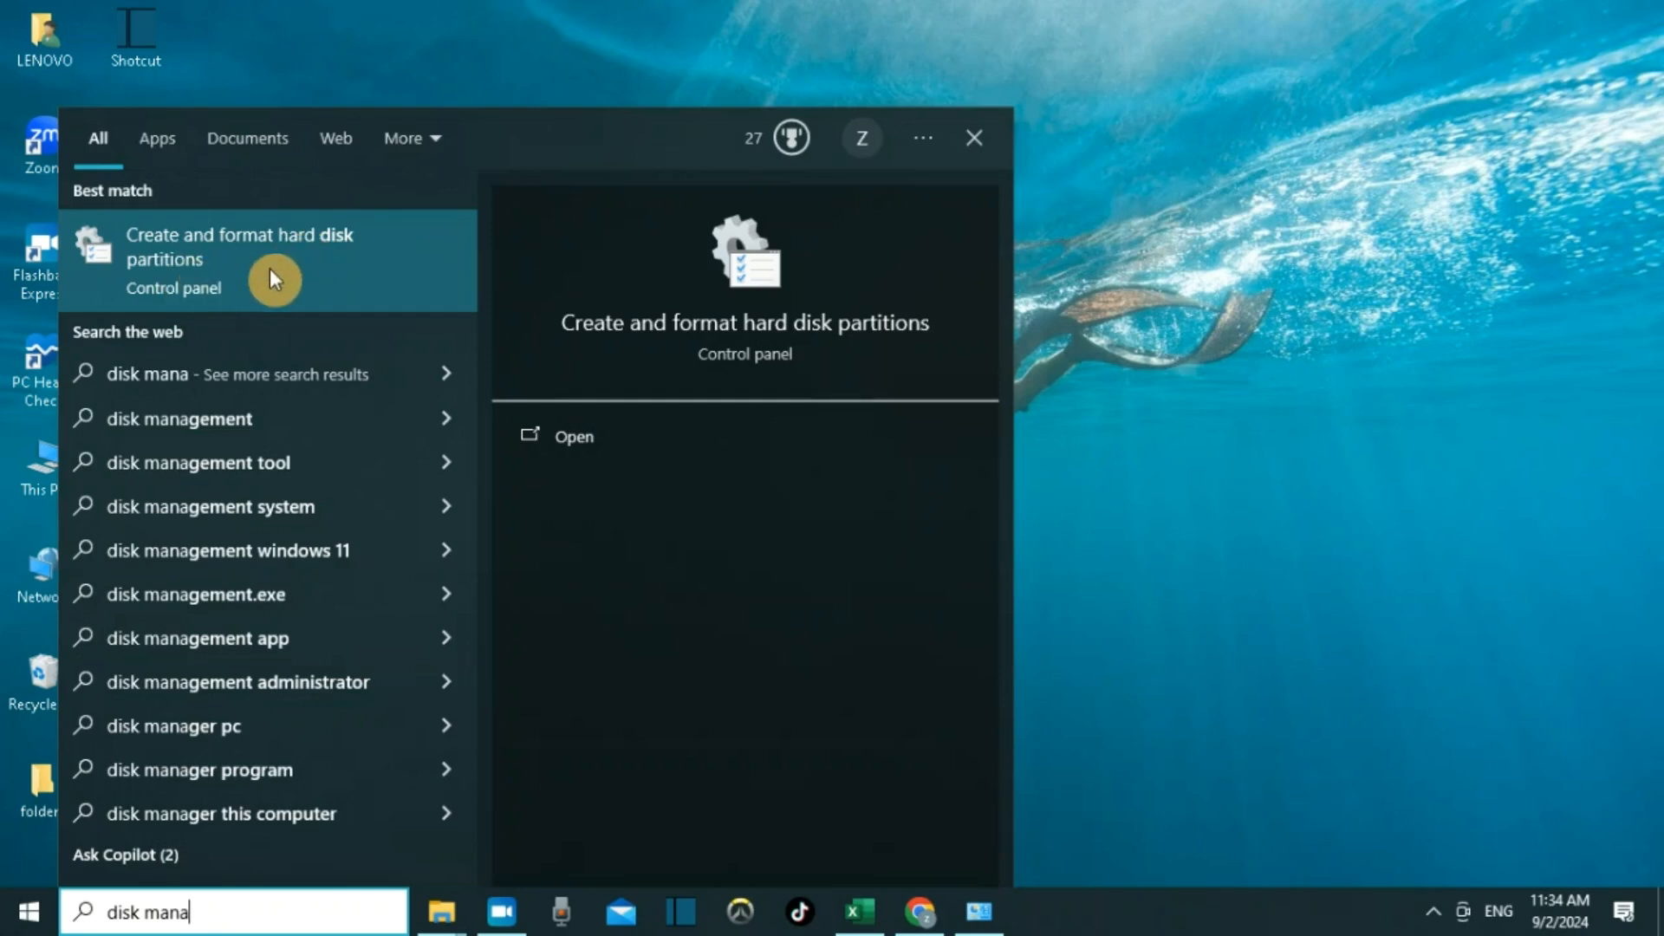
left_click(341, 283)
left_click(996, 137)
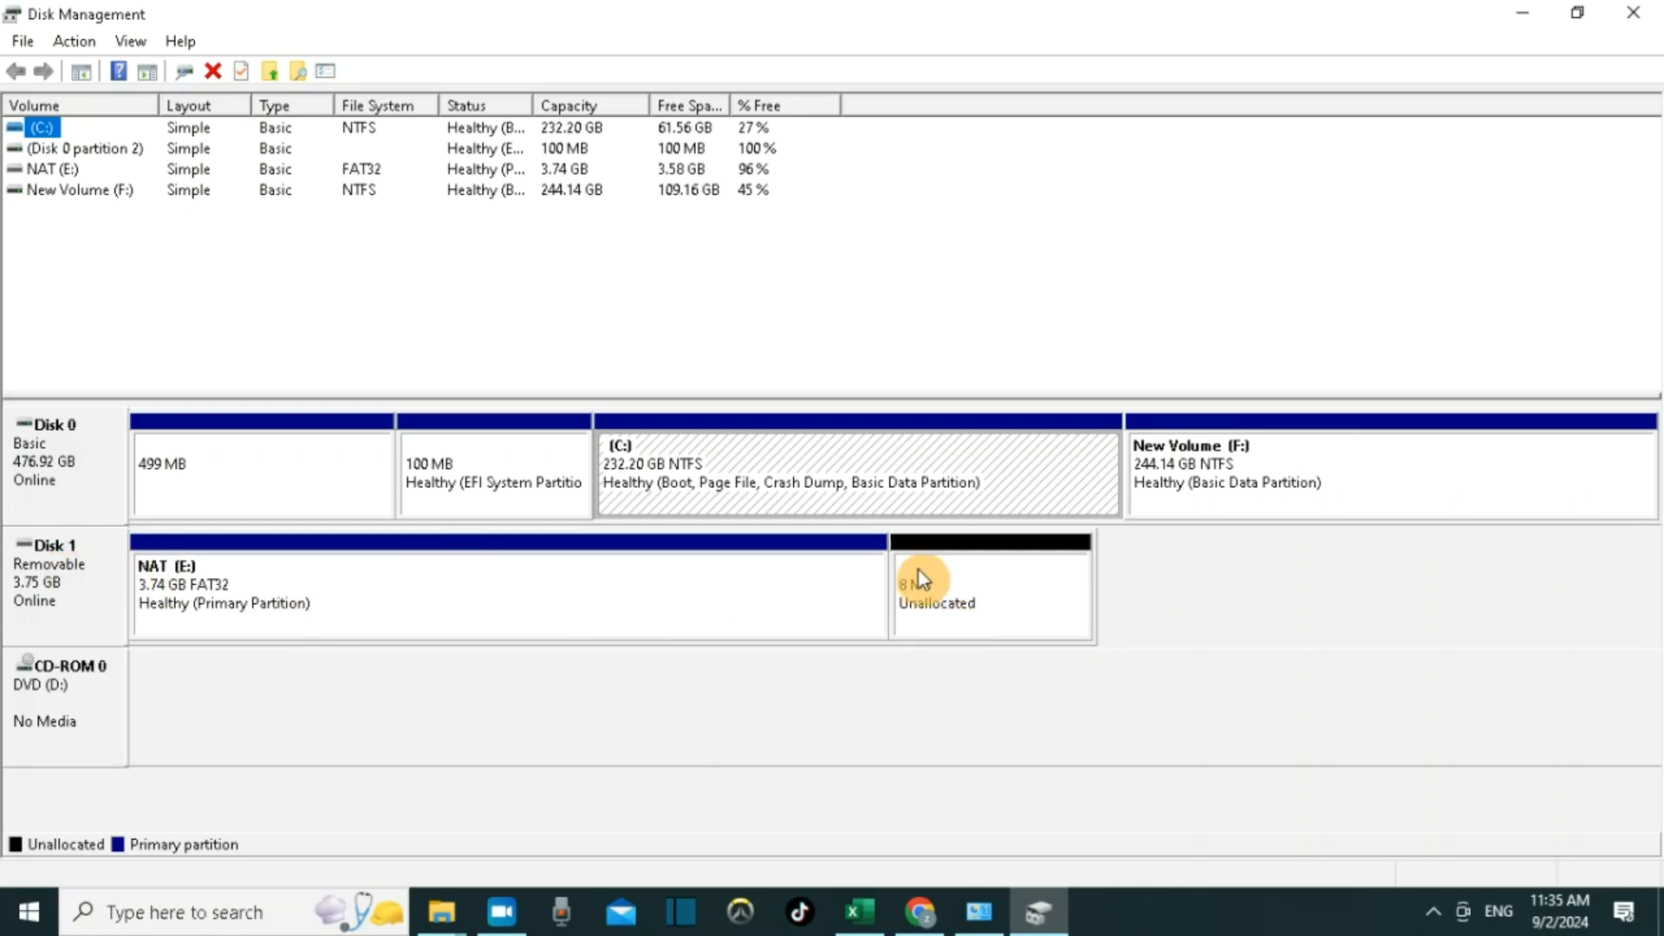
Create a new simple volume on the 8 MB unallocated space of Disk 1 with drive letter G, accepting wizard defaults.
right_click(1017, 607)
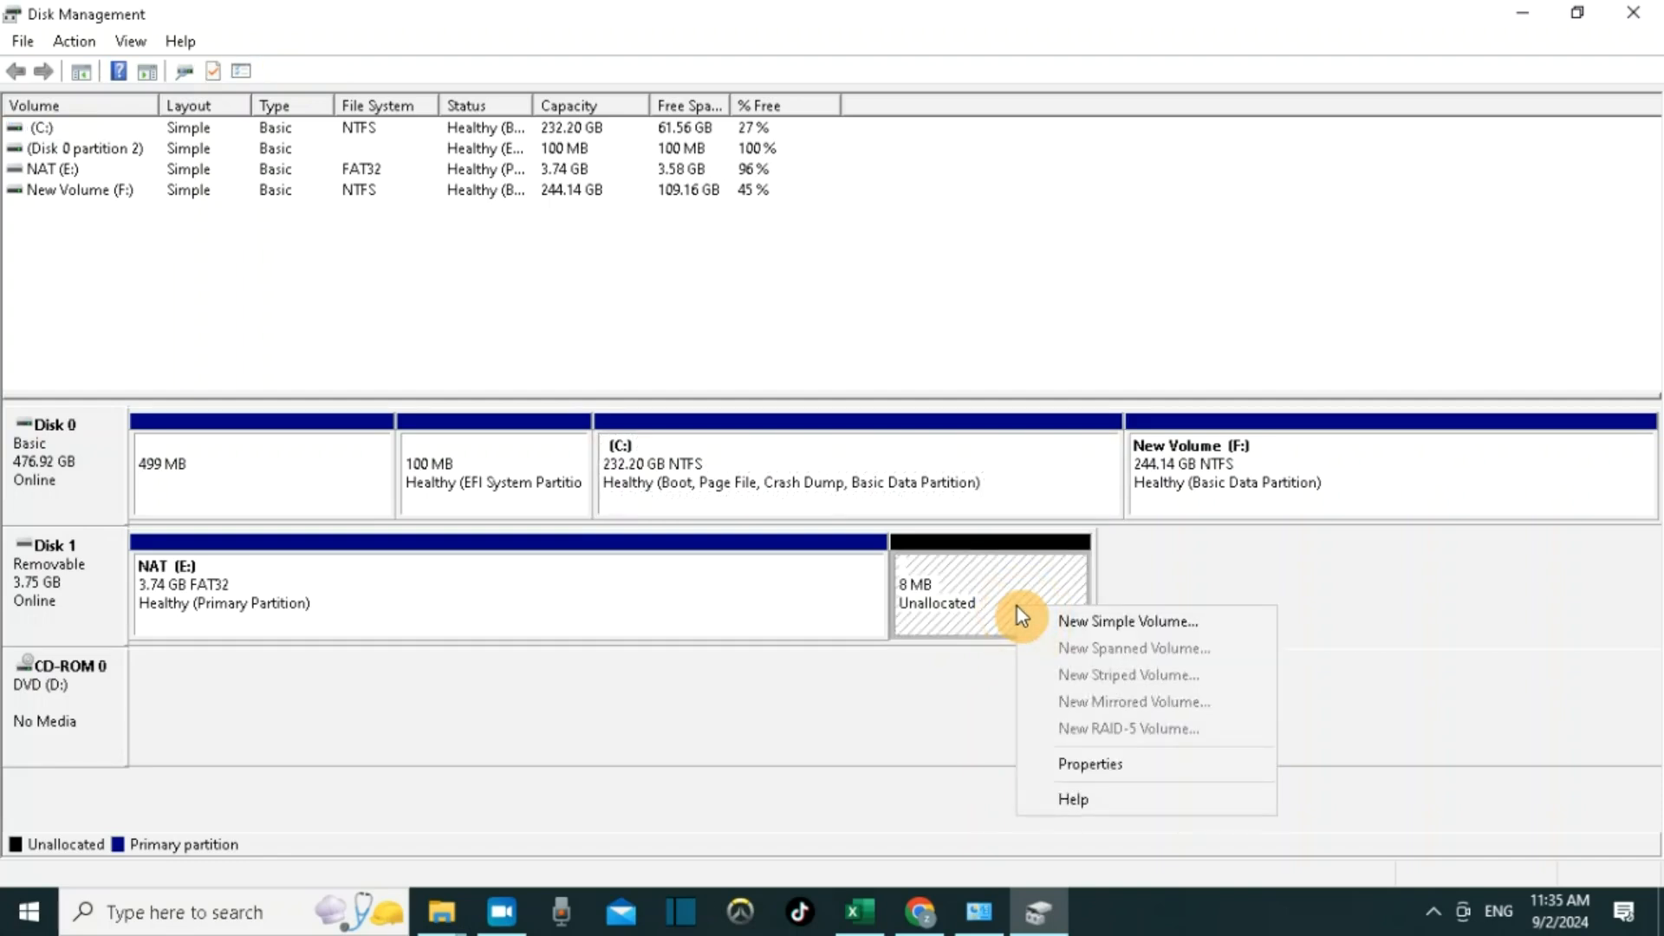
left_click(1102, 639)
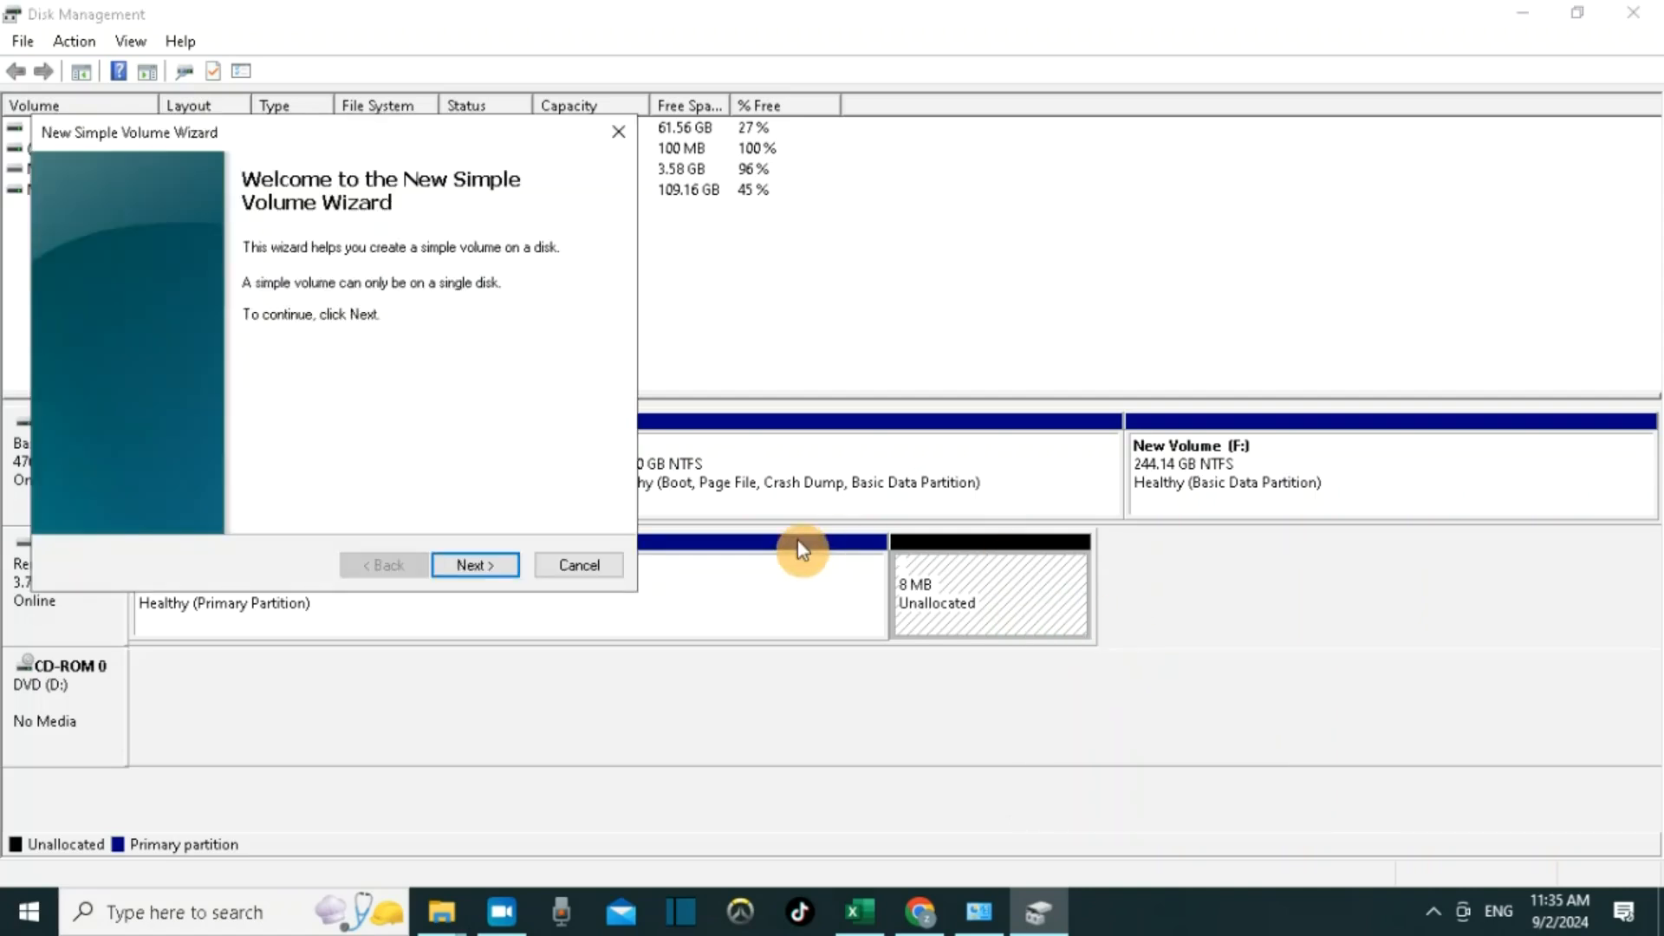
left_click(475, 569)
left_click(475, 565)
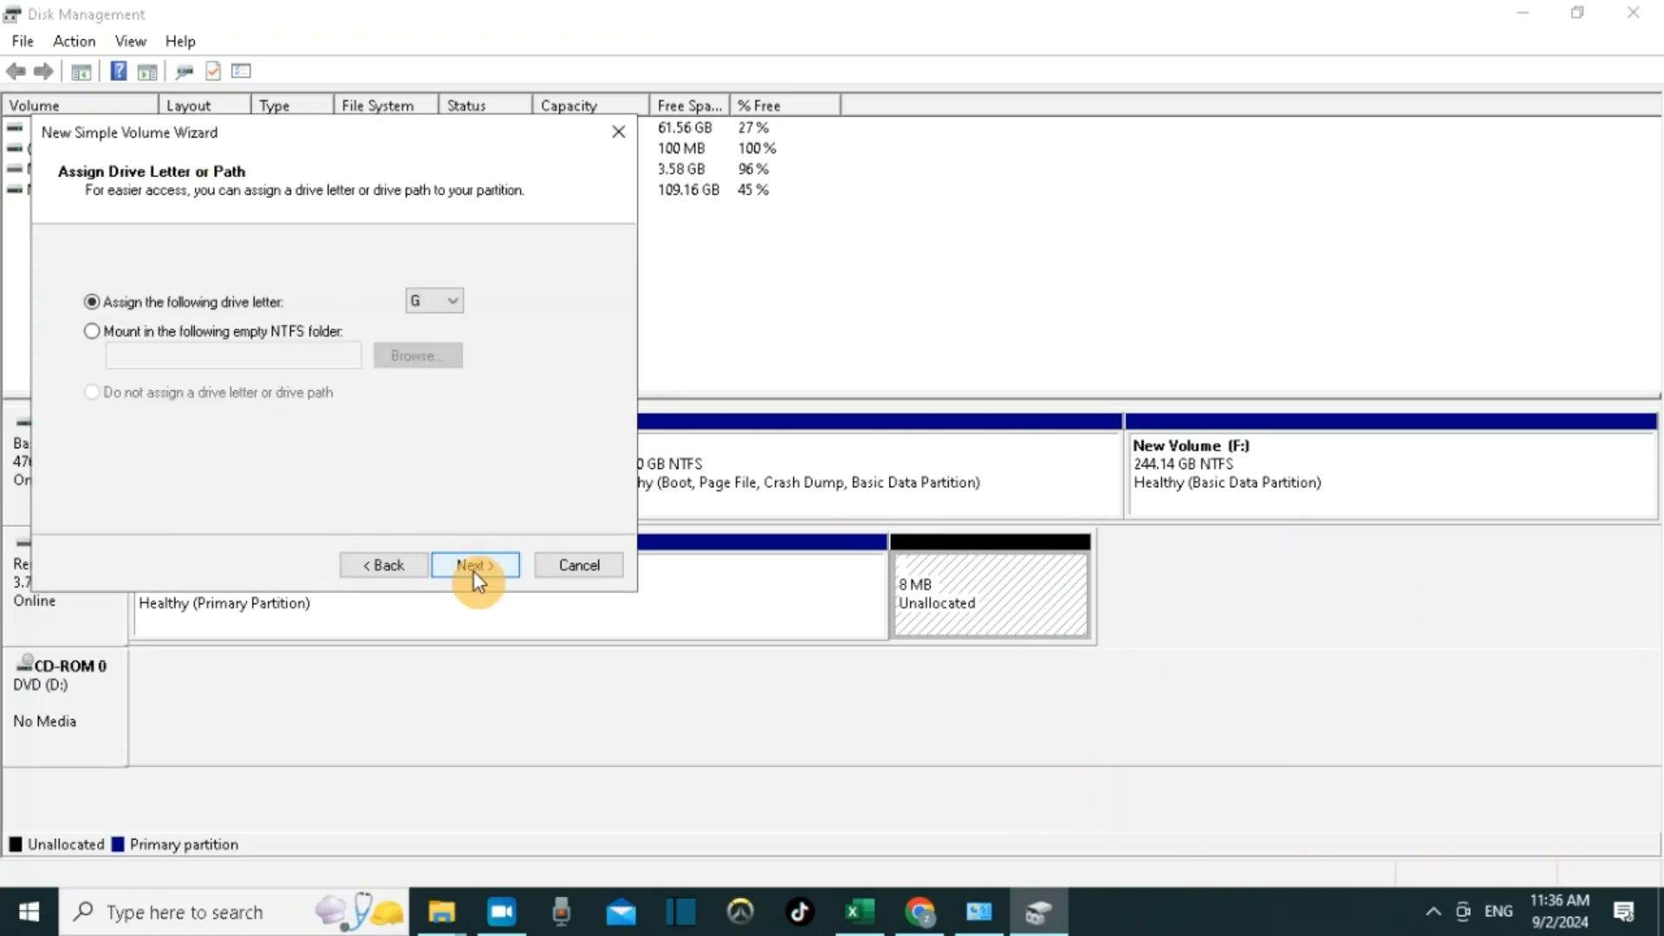
left_click(475, 565)
left_click(475, 565)
left_click(474, 568)
left_click(914, 608)
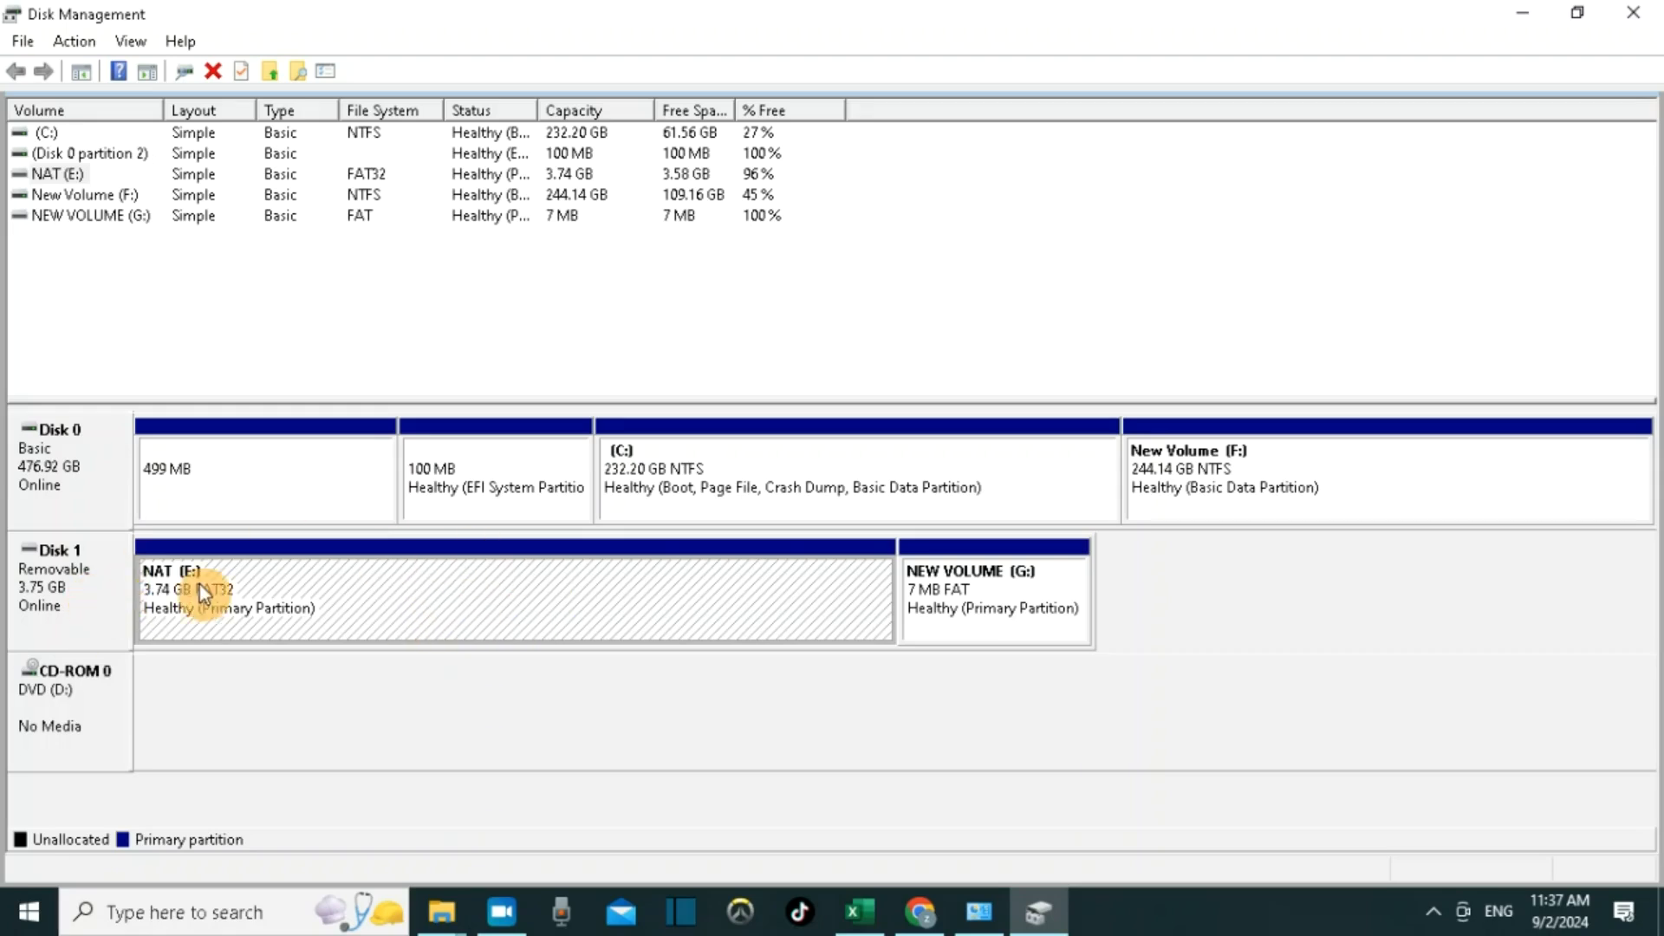
Open the drive letter and paths settings for the NAT (E:) volume and close them unchanged.
right_click(522, 620)
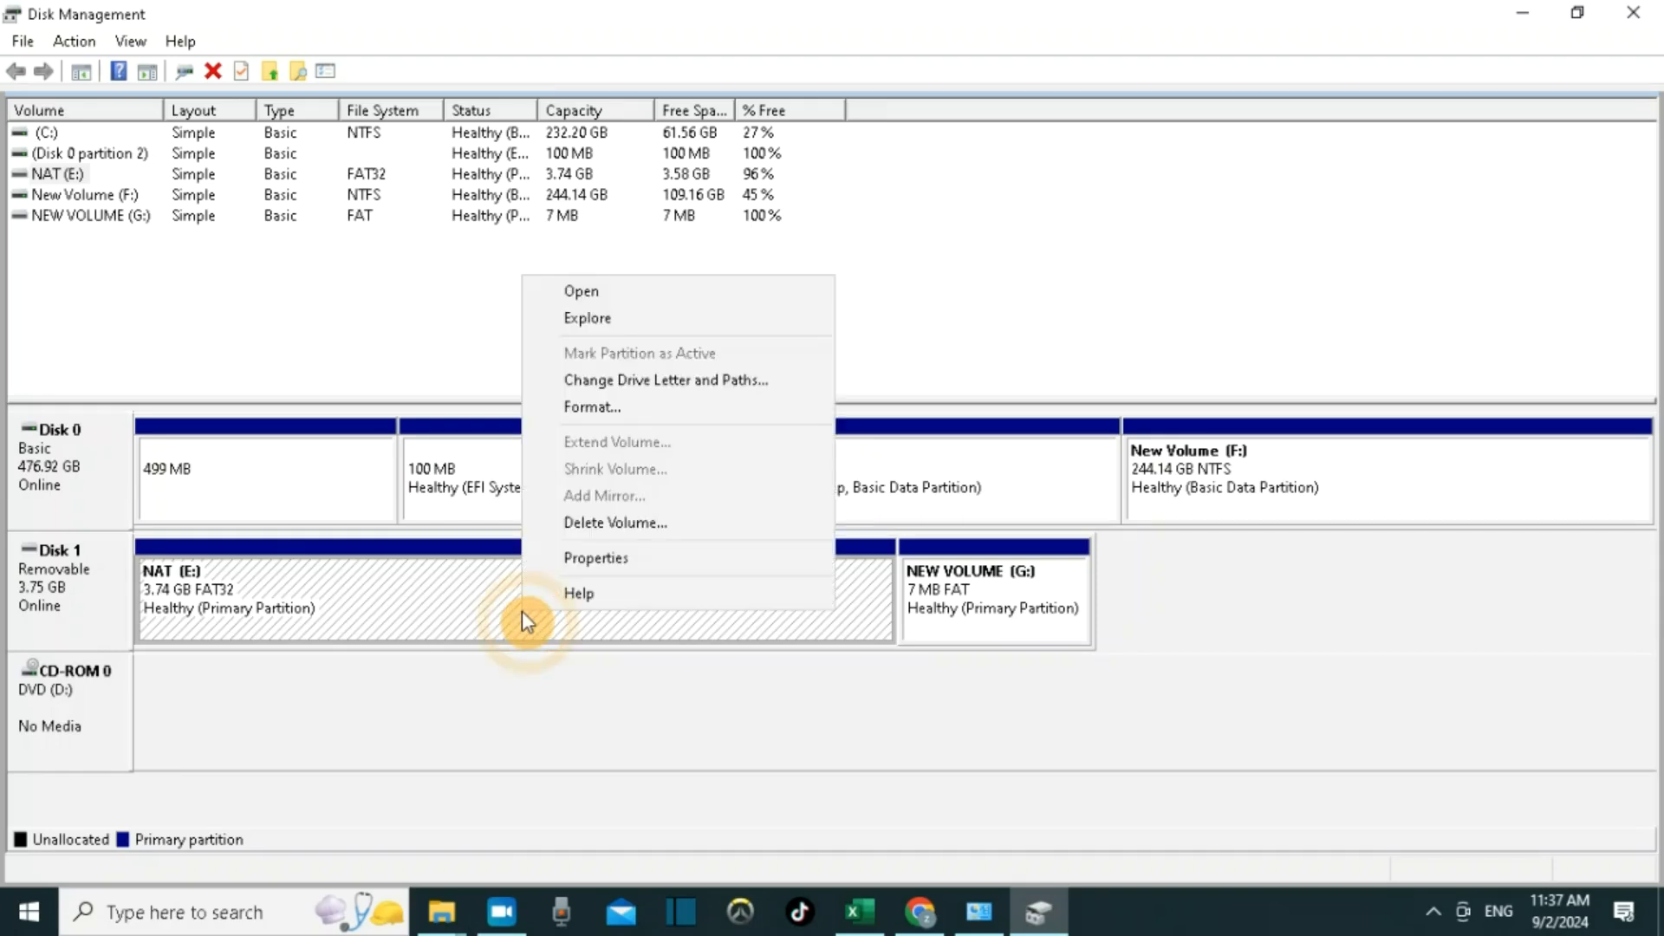
left_click(584, 389)
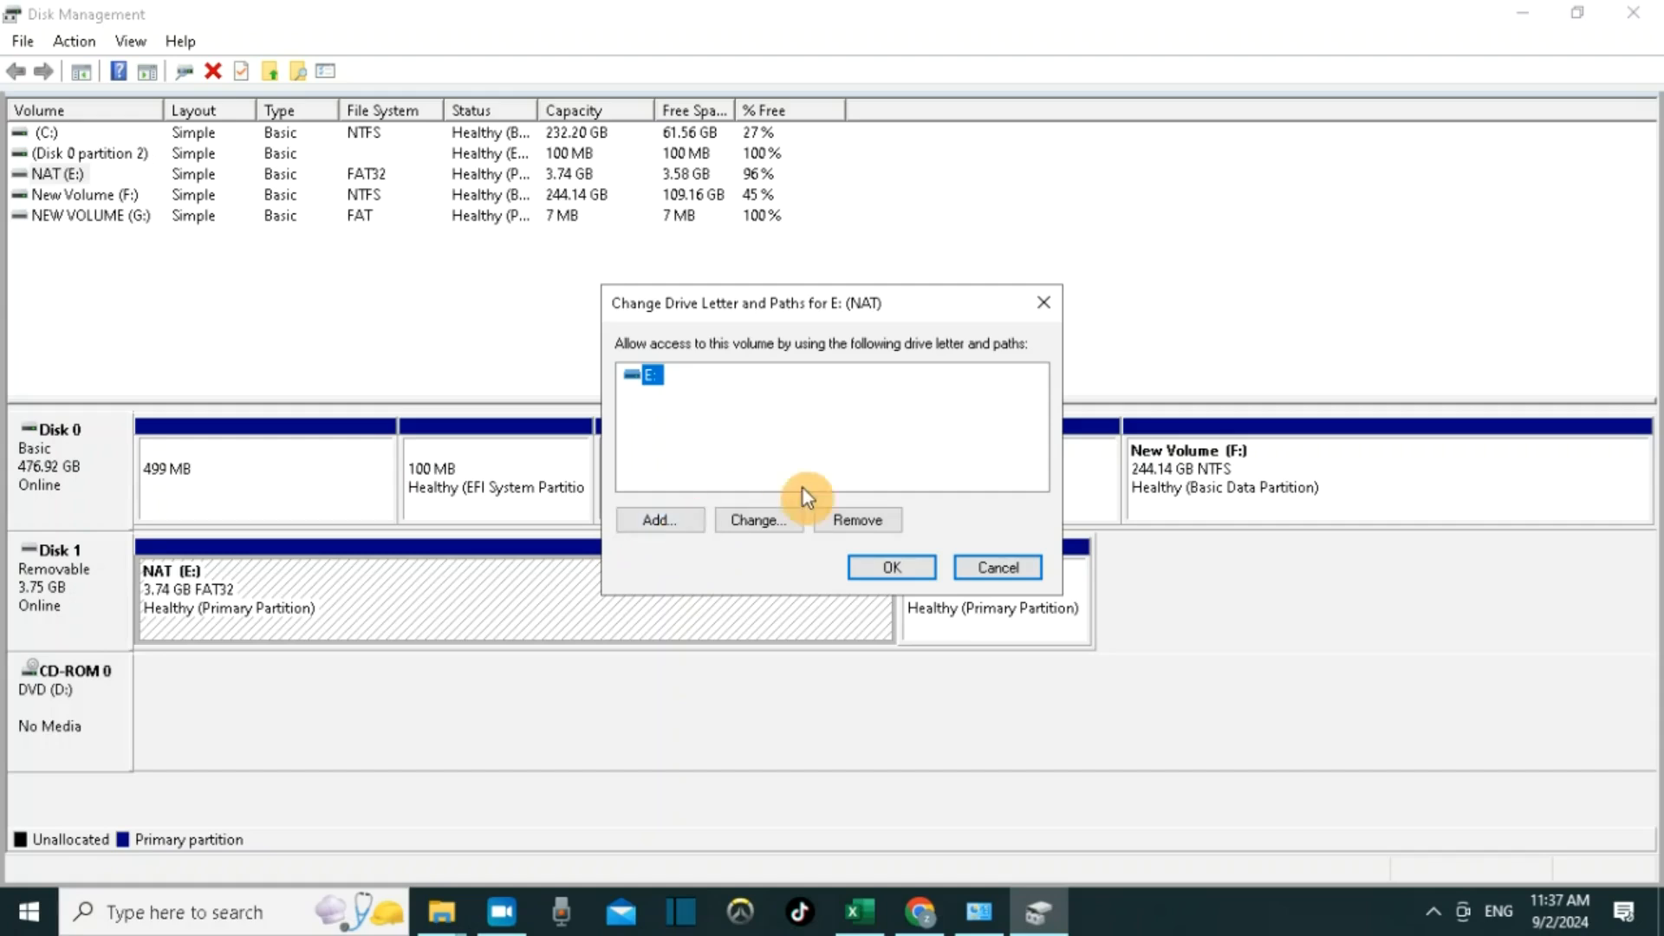
left_click(897, 564)
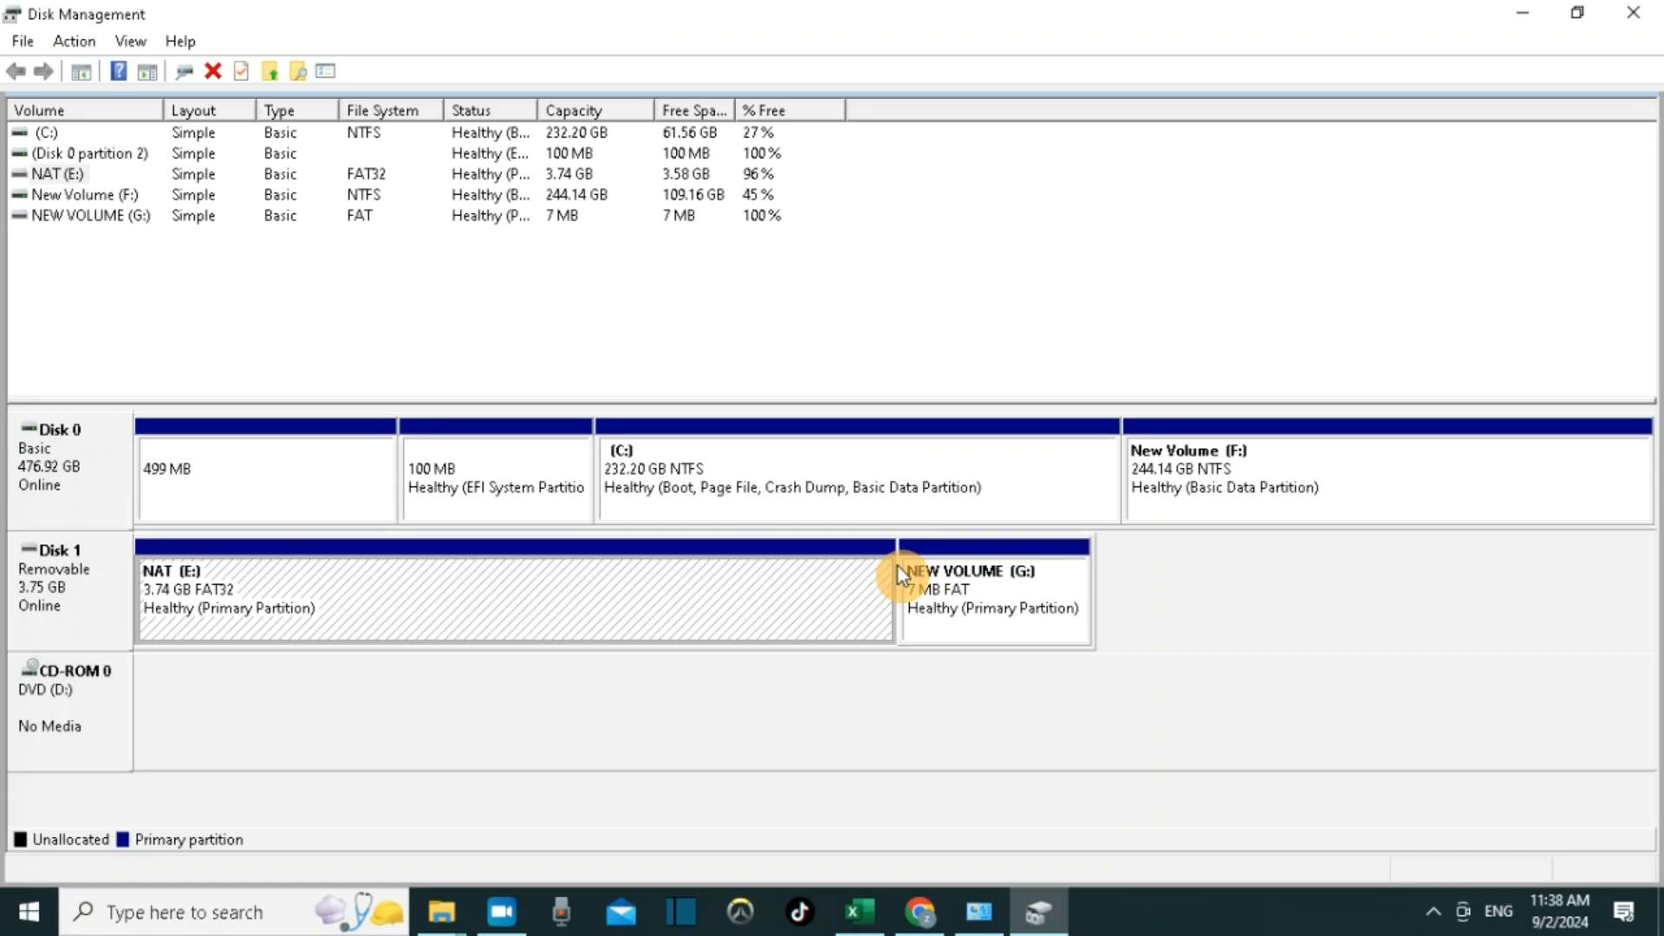
right_click(605, 610)
left_click(659, 403)
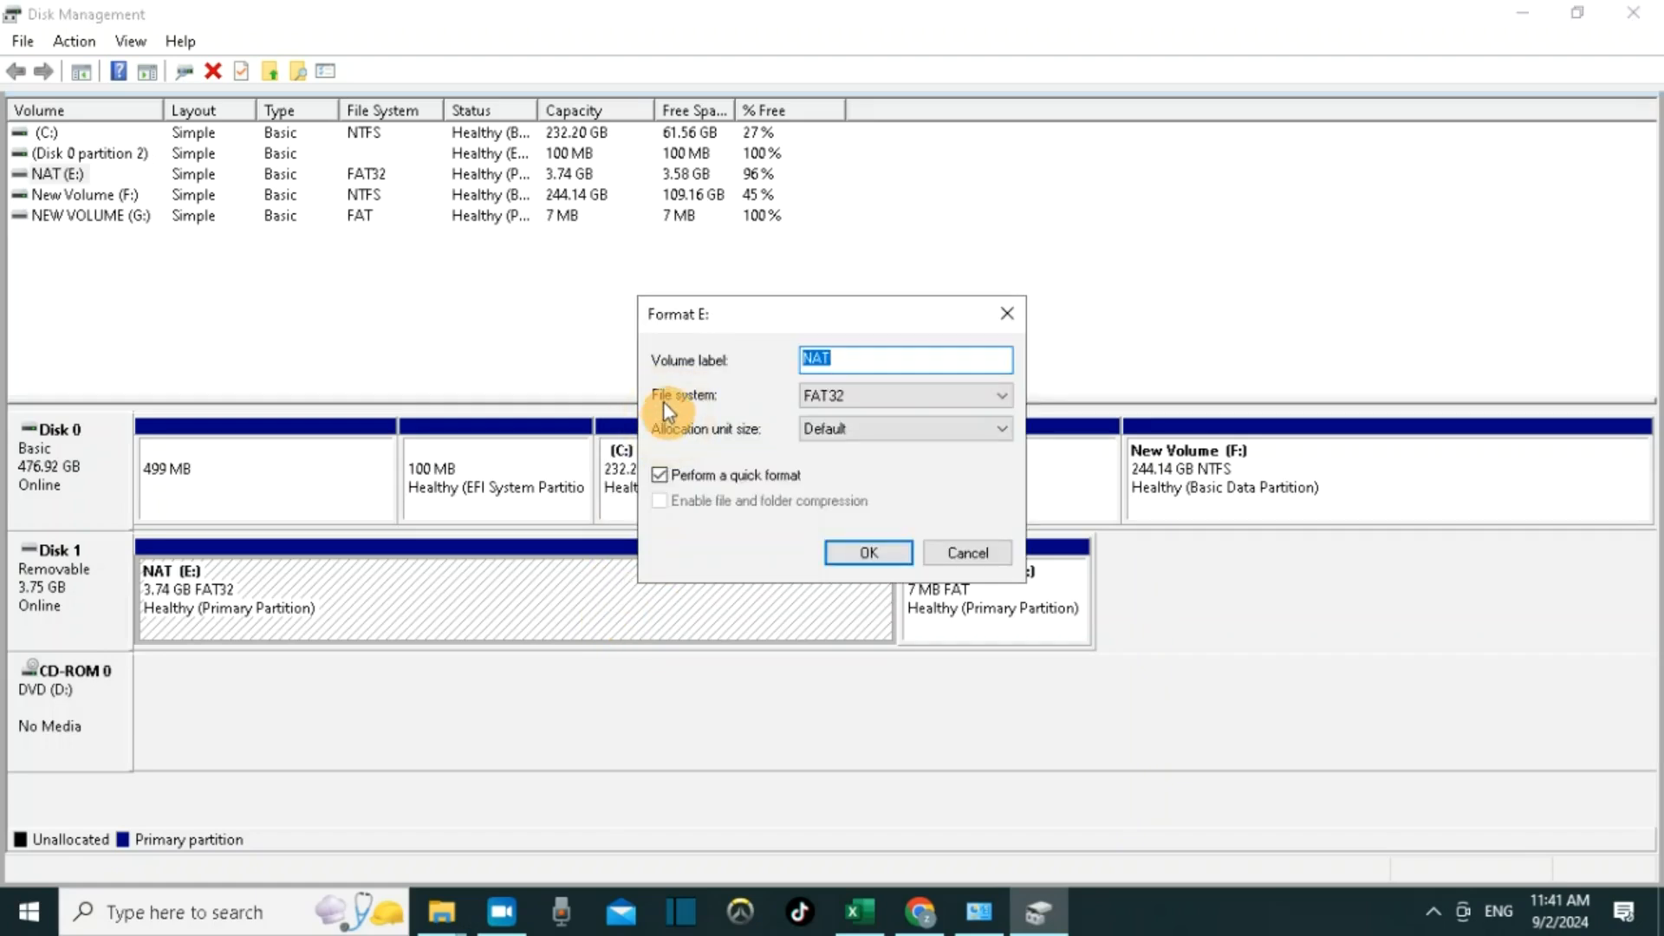
left_click(856, 551)
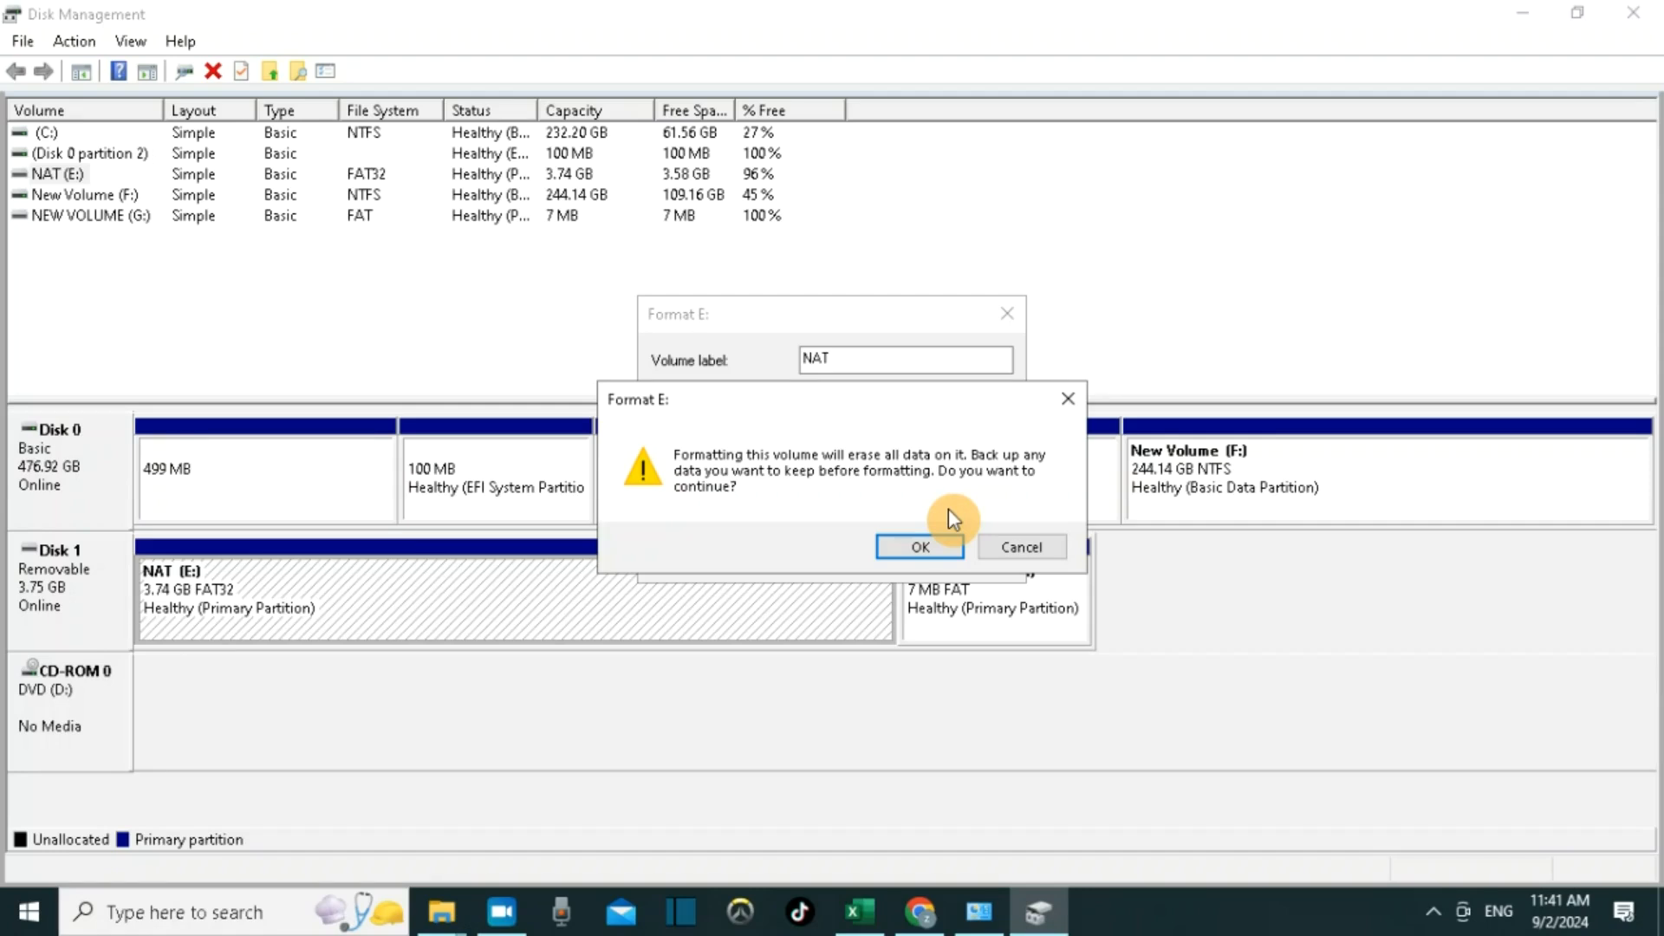
left_click(1021, 551)
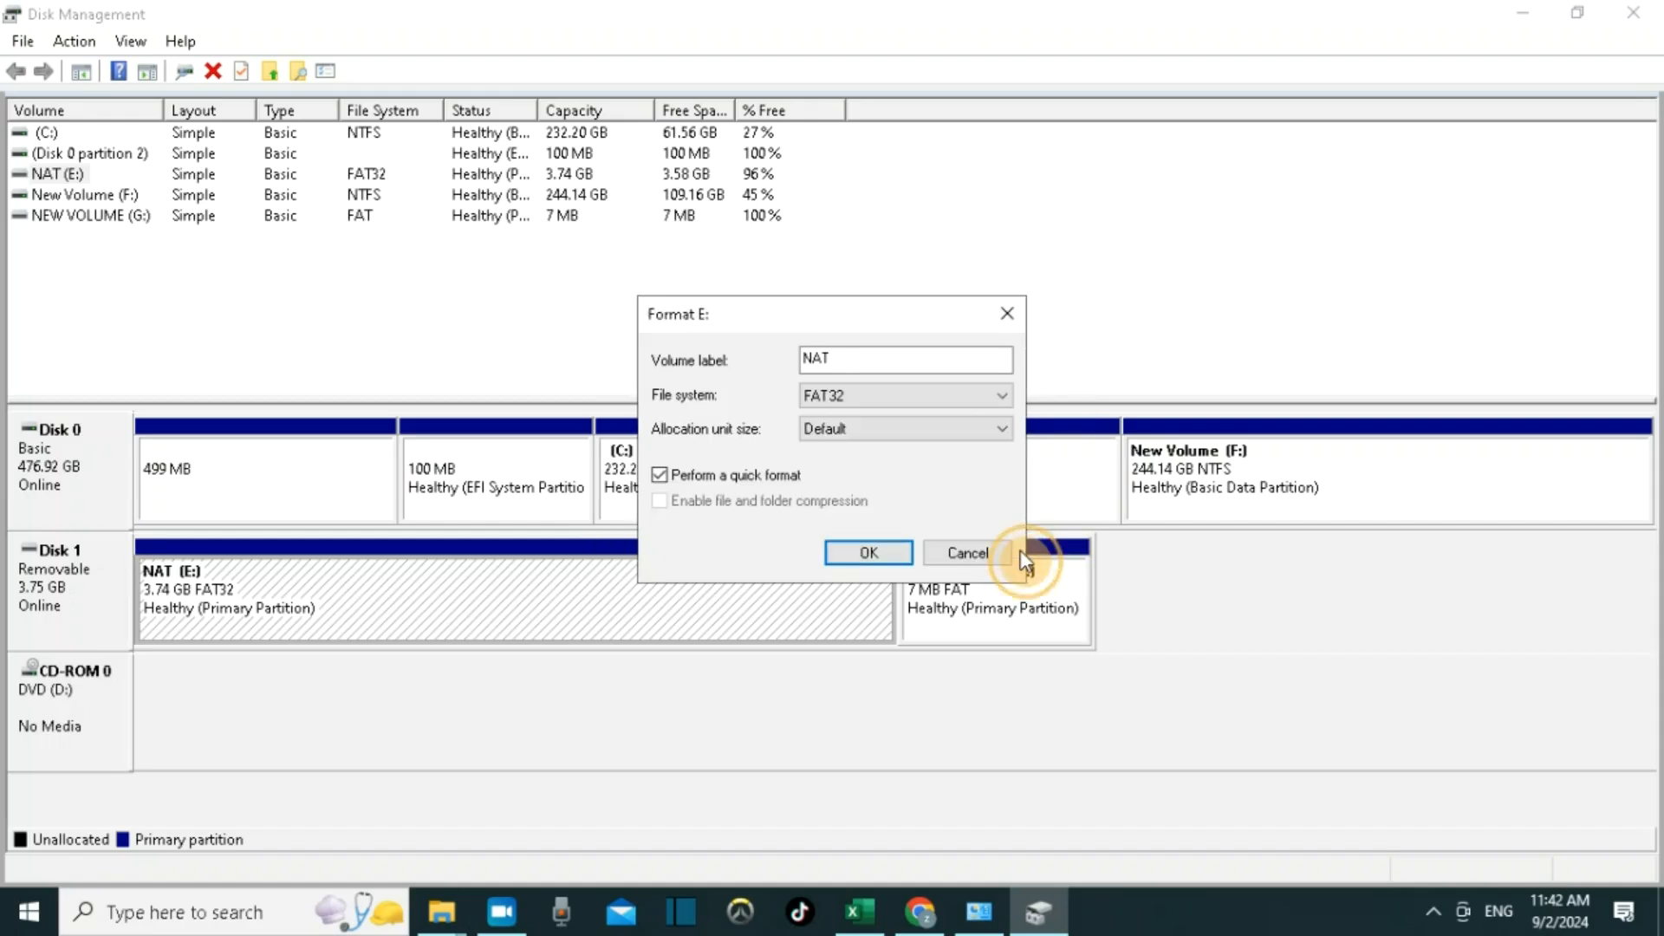
left_click(969, 554)
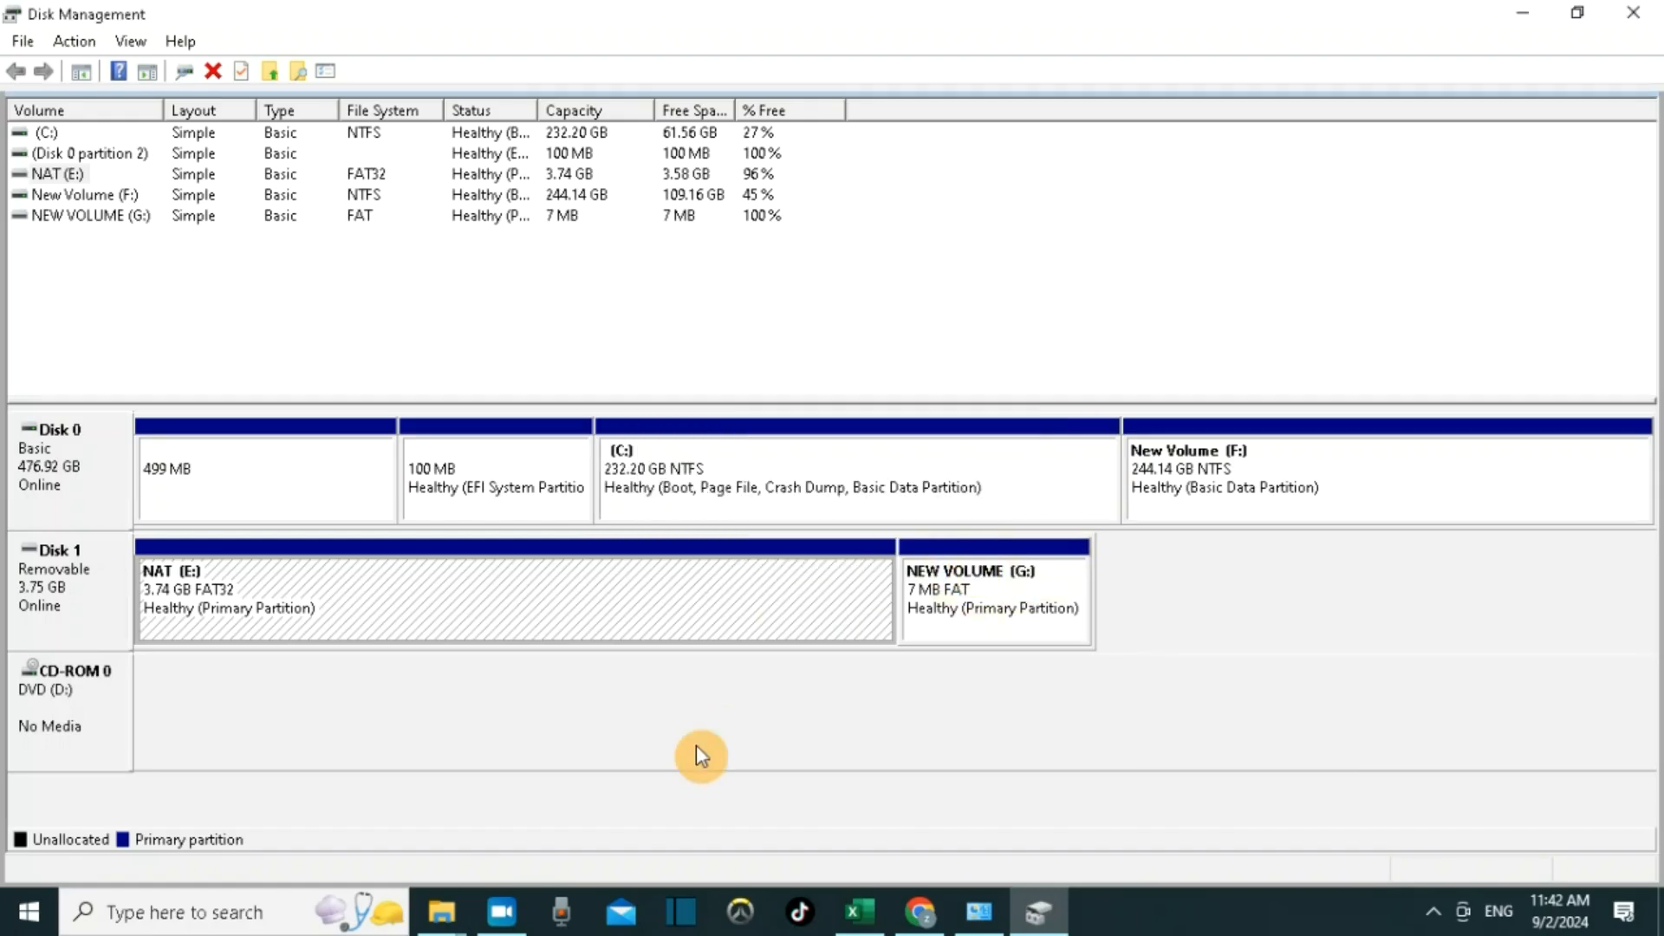
Open Device Manager and expand the Universal Serial Bus controllers category.
left_click(159, 915)
type("device")
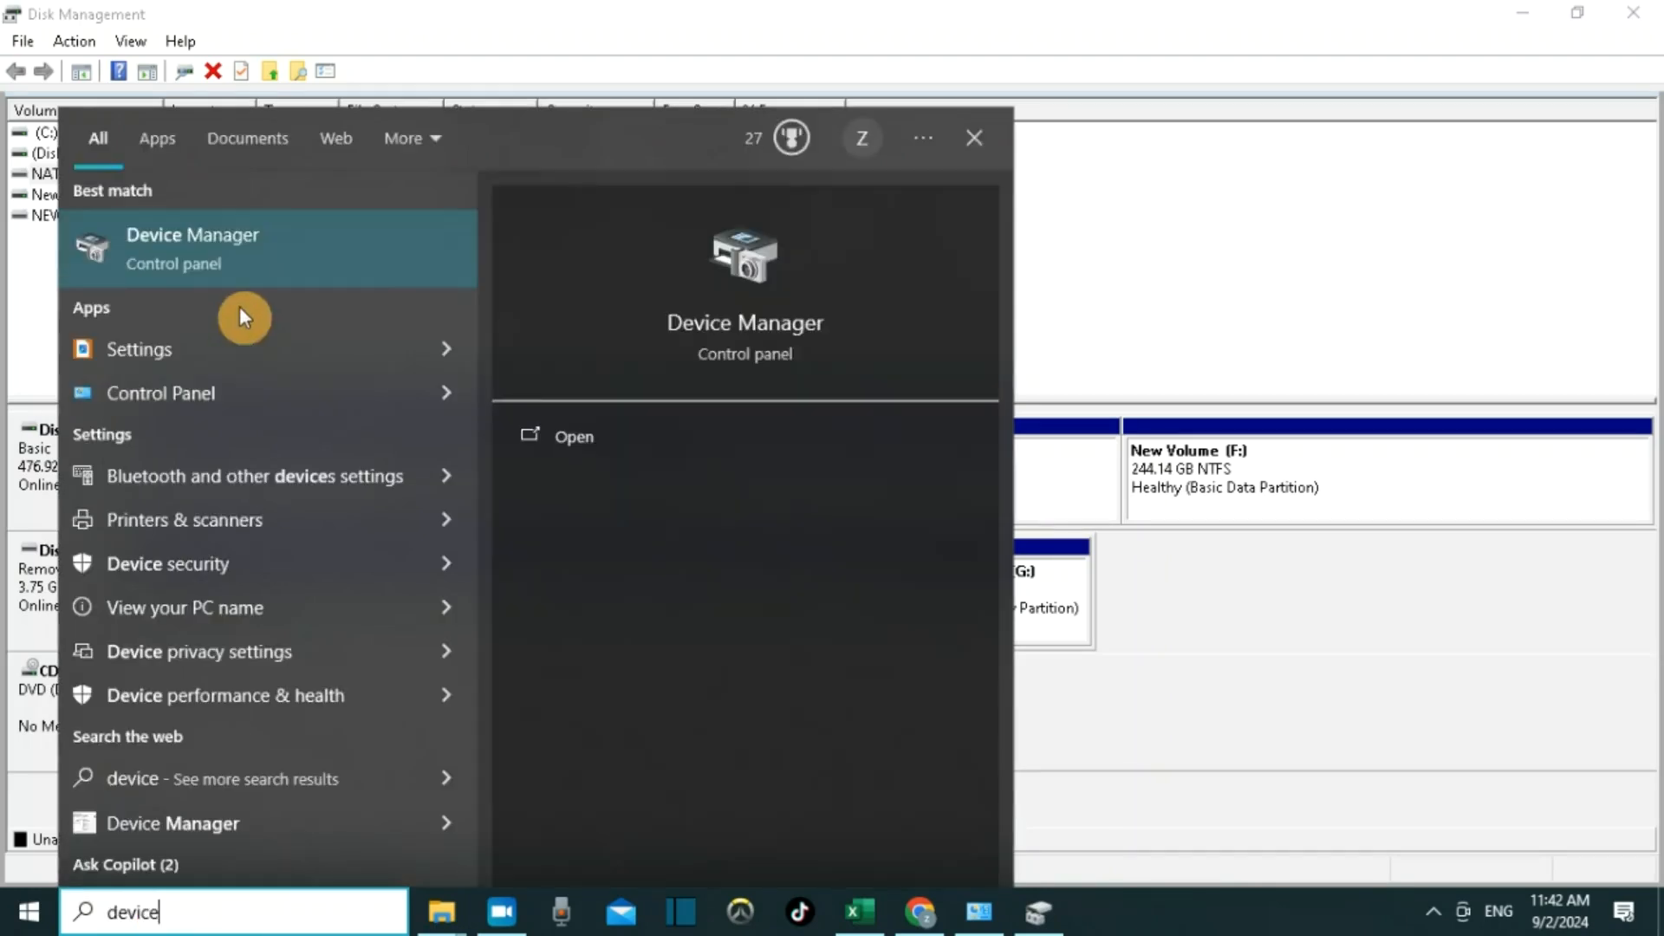
left_click(264, 236)
left_click_drag(1033, 319, 997, 753)
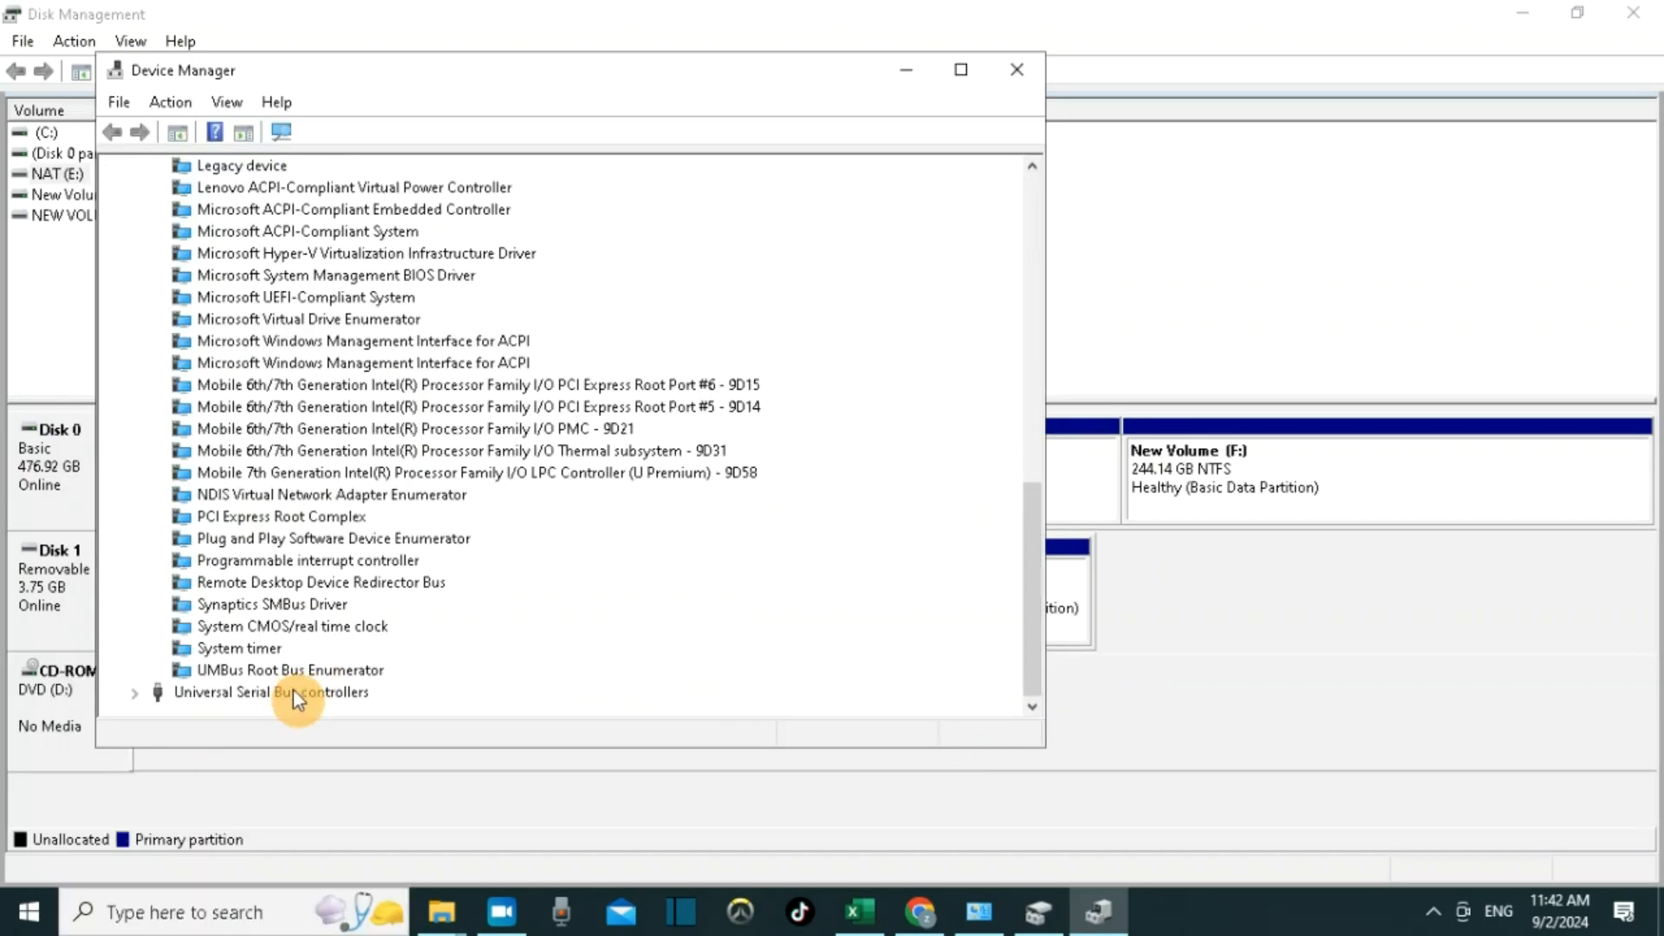
left_click(132, 694)
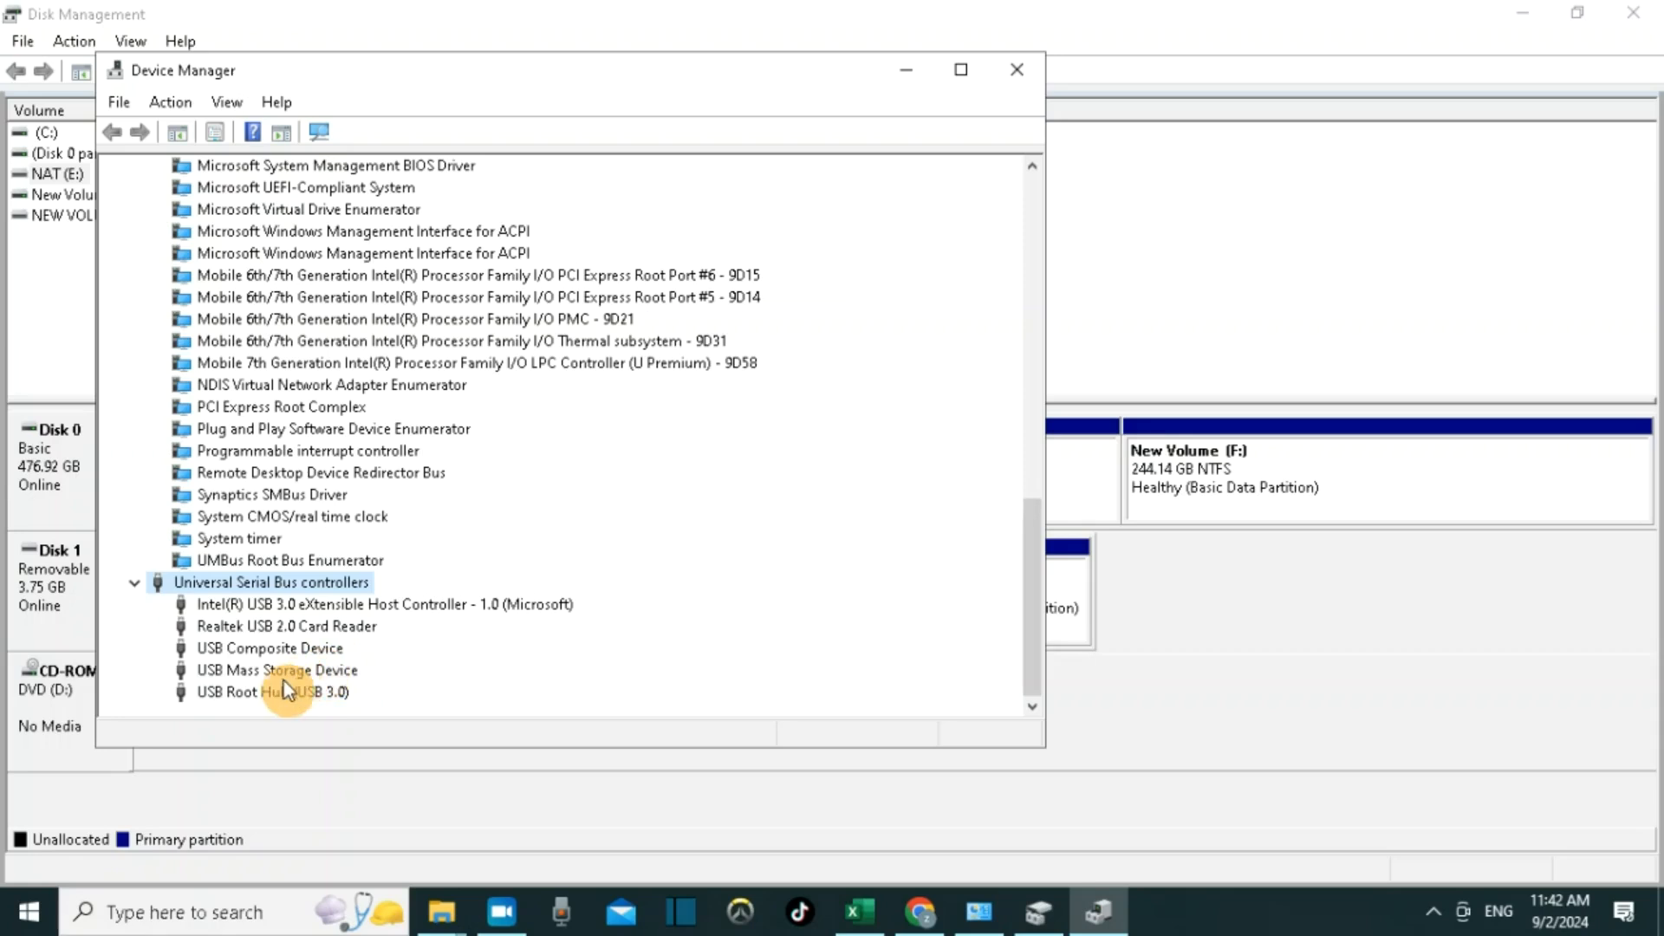
Update the USB Mass Storage Device driver by searching automatically for drivers, then close the wizard.
left_click(335, 669)
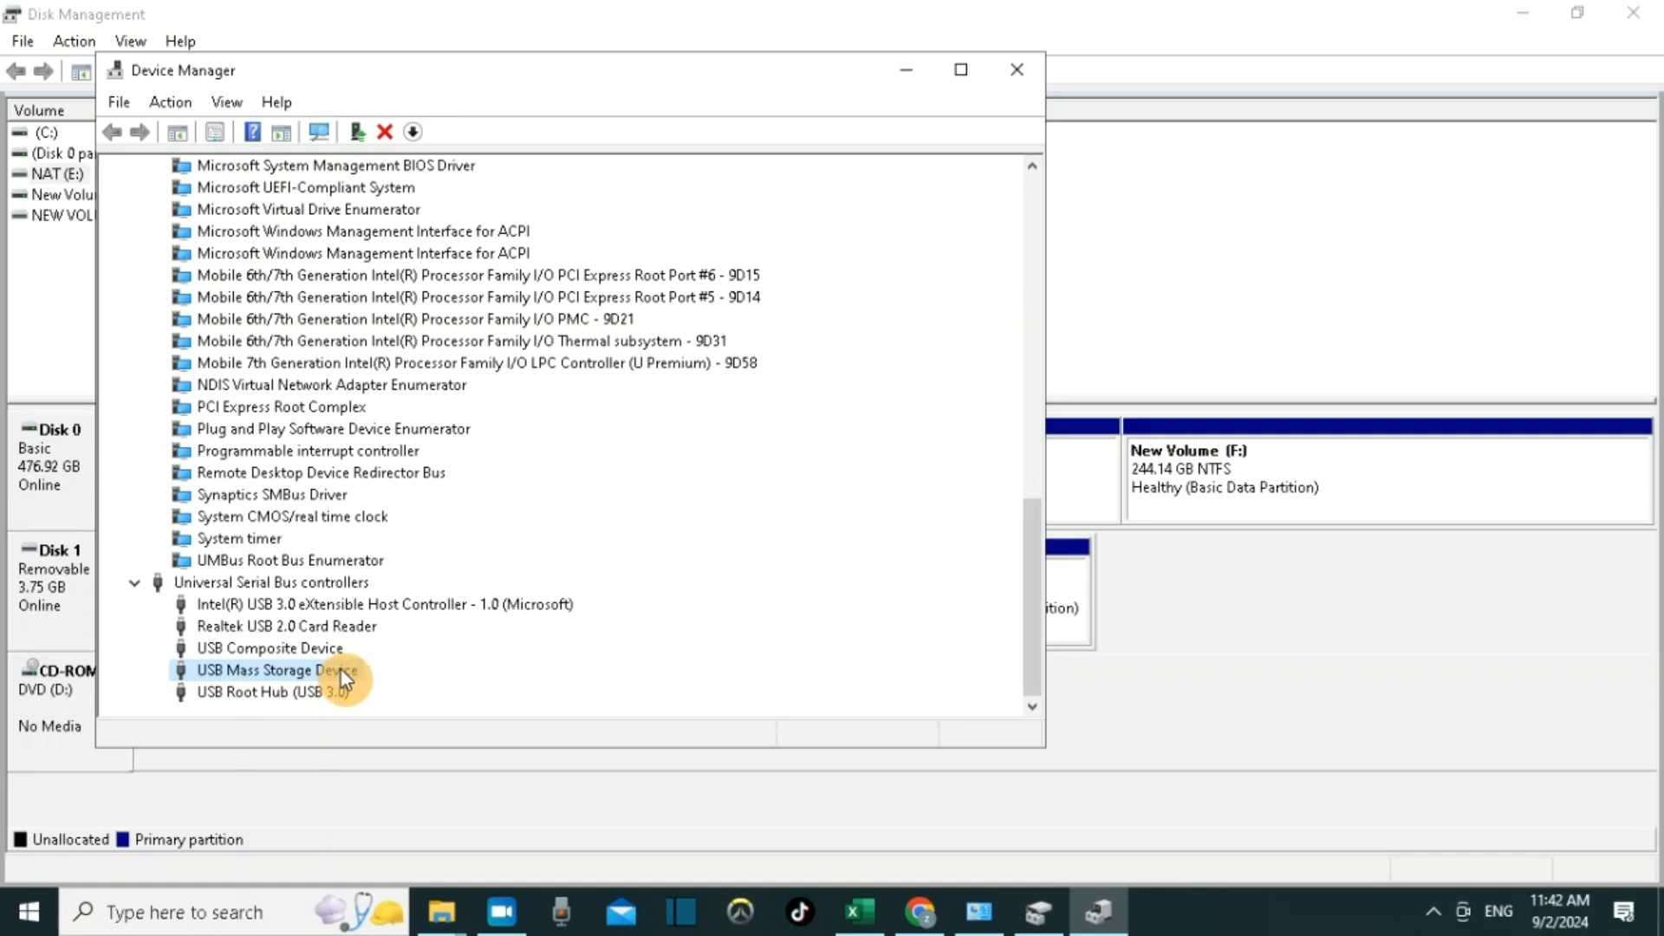
right_click(339, 674)
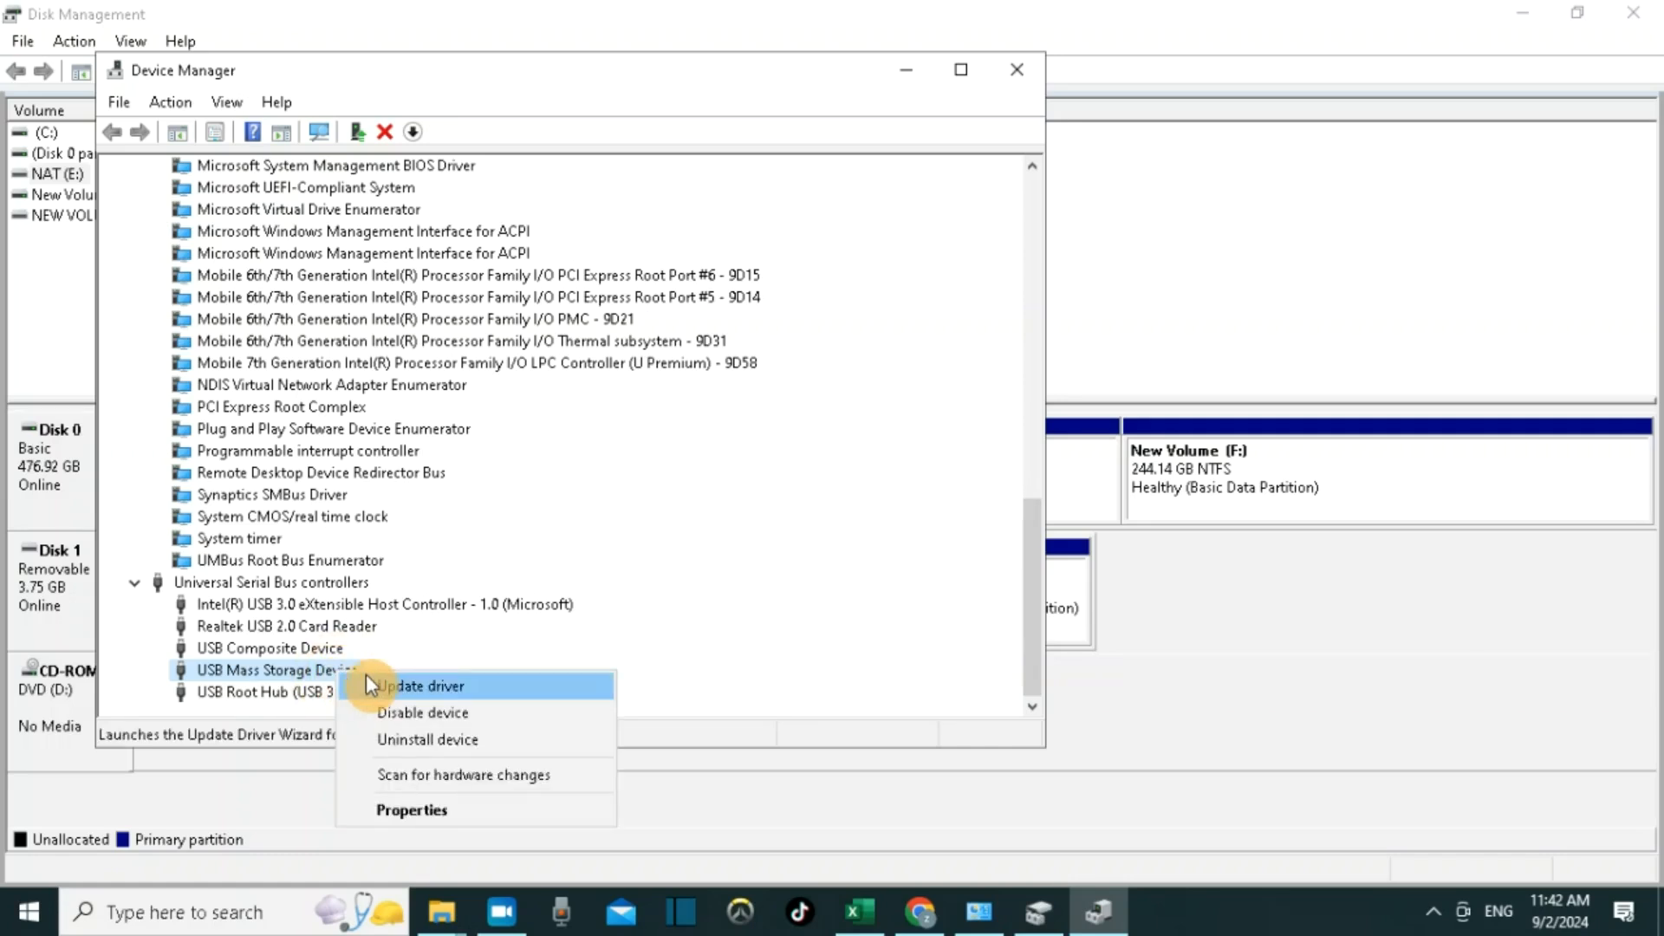
left_click(383, 688)
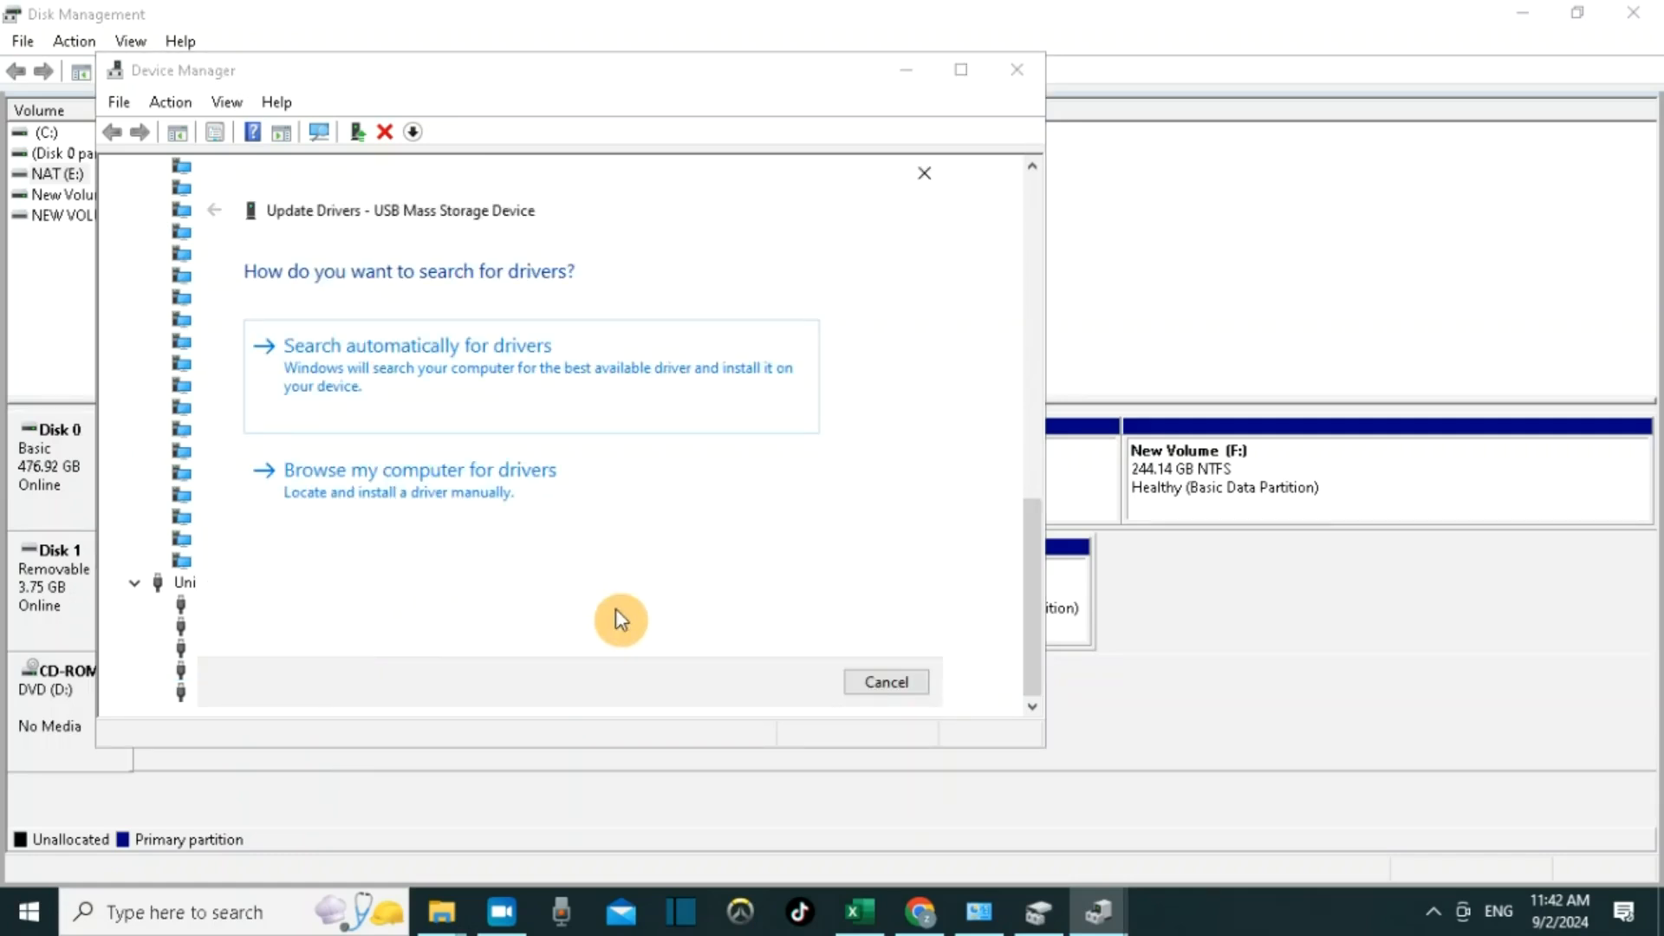
left_click(525, 359)
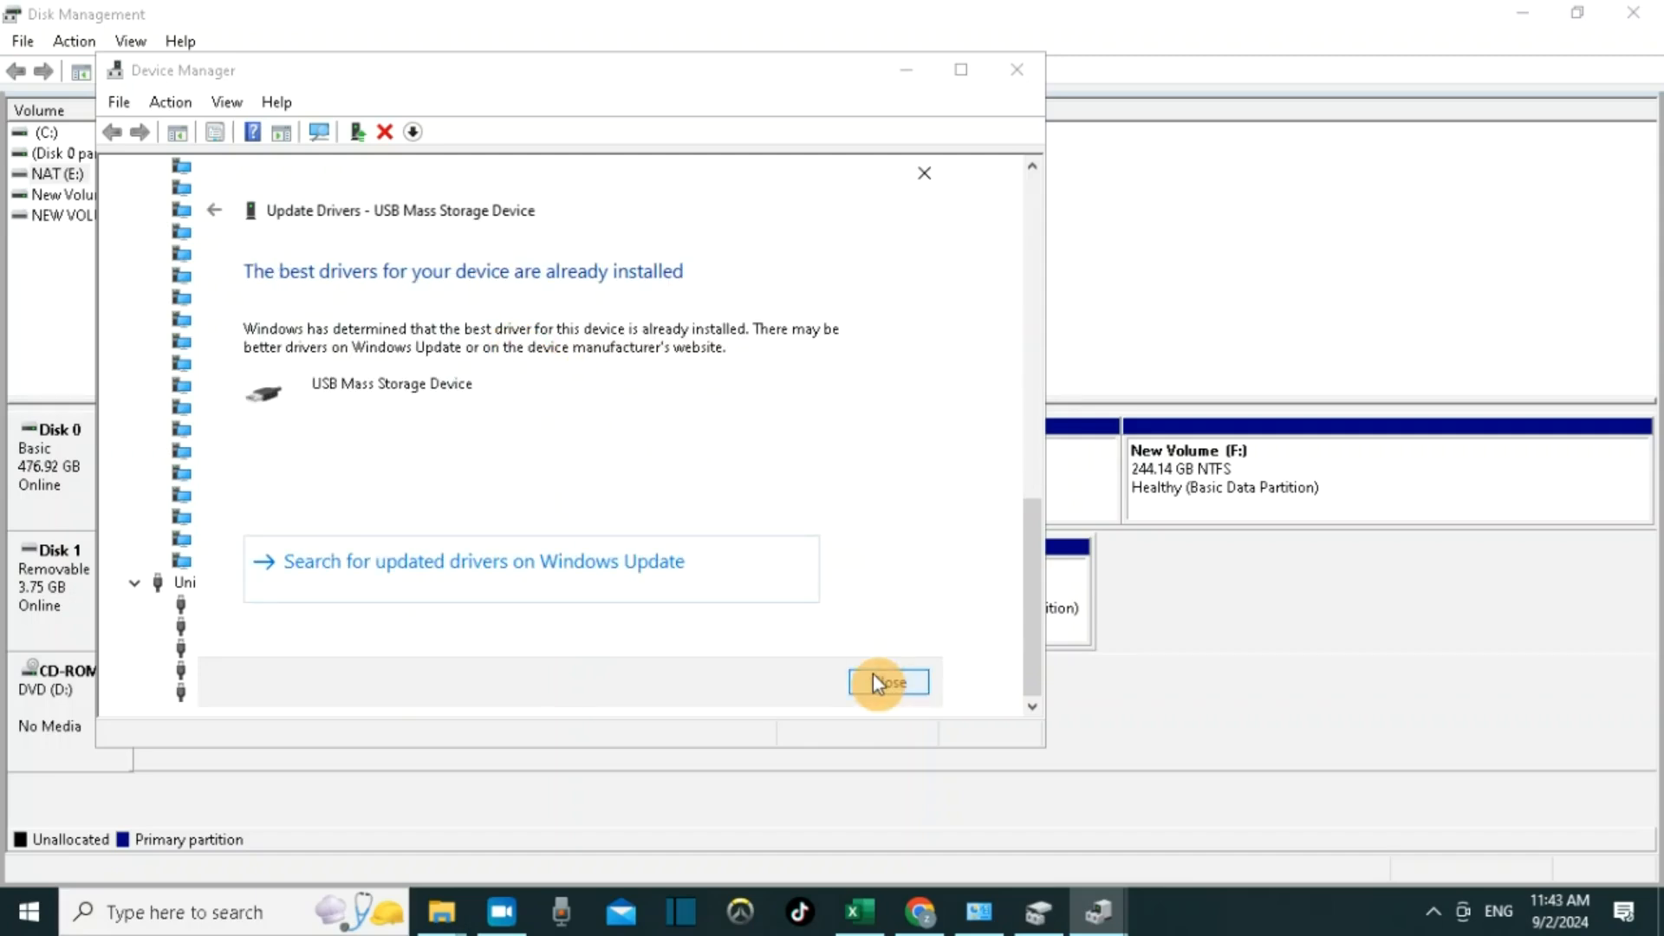
left_click(875, 682)
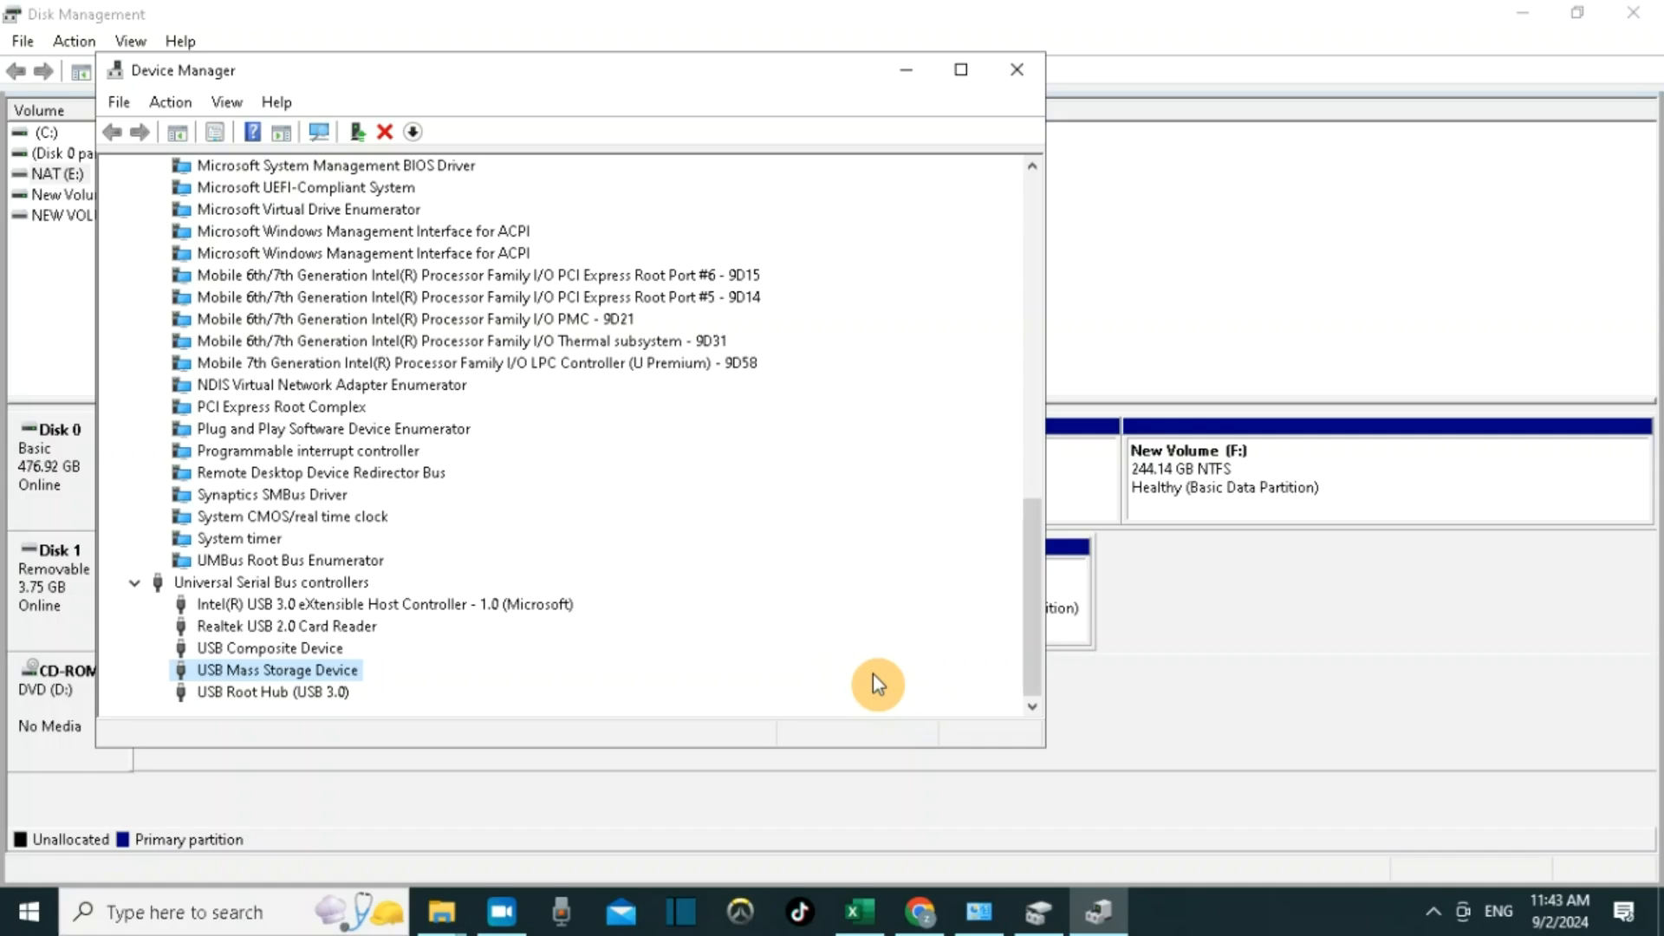